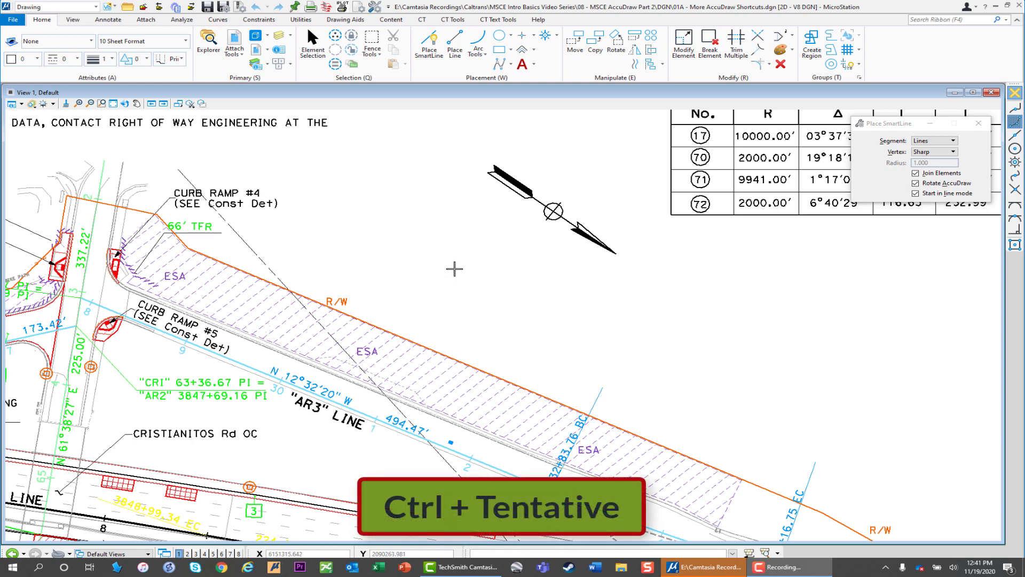
- Set the AccuDraw origin in the empty area above the R/W line and rotate the compass to match that line
{"action": "middle_click", "coordinate": [459, 261], "text": "ctrl"}
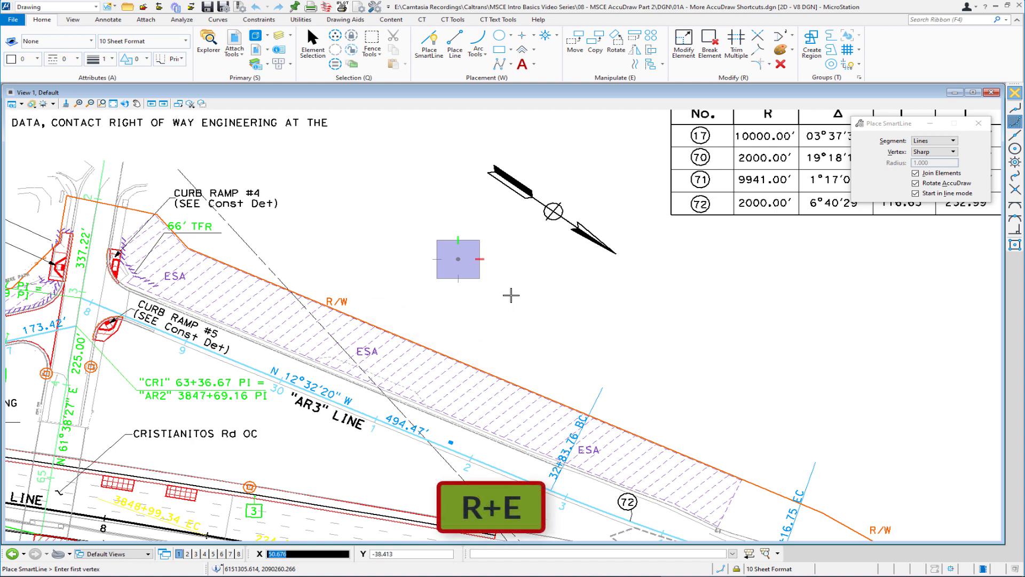
{"action": "key", "text": "r"}
{"action": "key", "text": "e"}
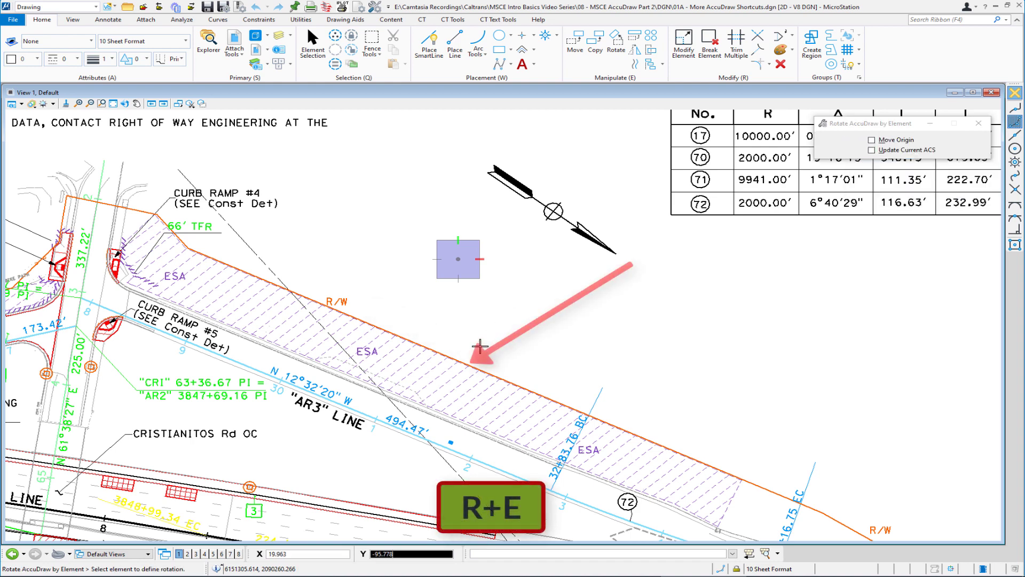
{"action": "left_click", "coordinate": [470, 360]}
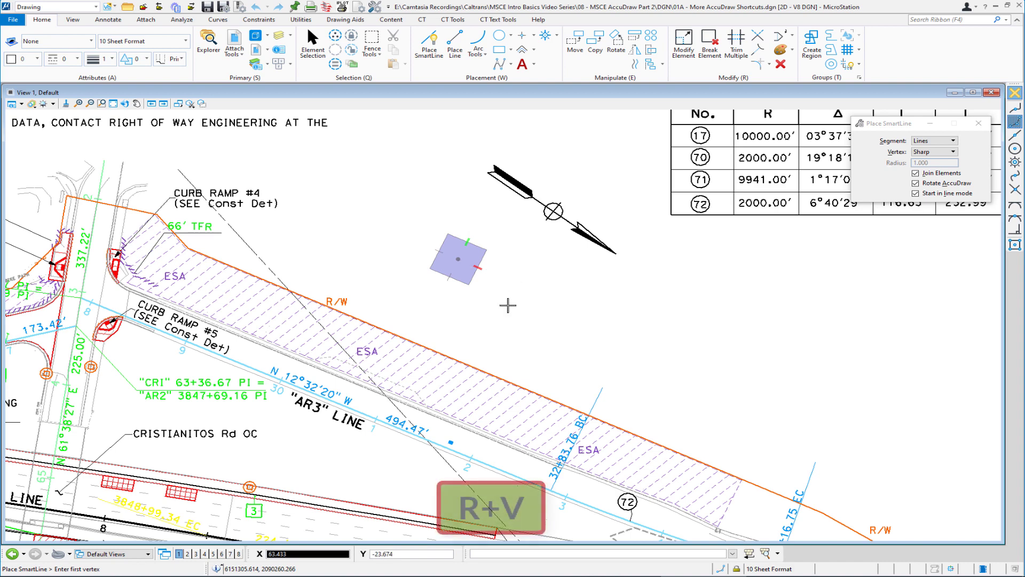
- Rotate the view to the AccuDraw compass and restore the previous view
{"action": "key", "text": "r"}
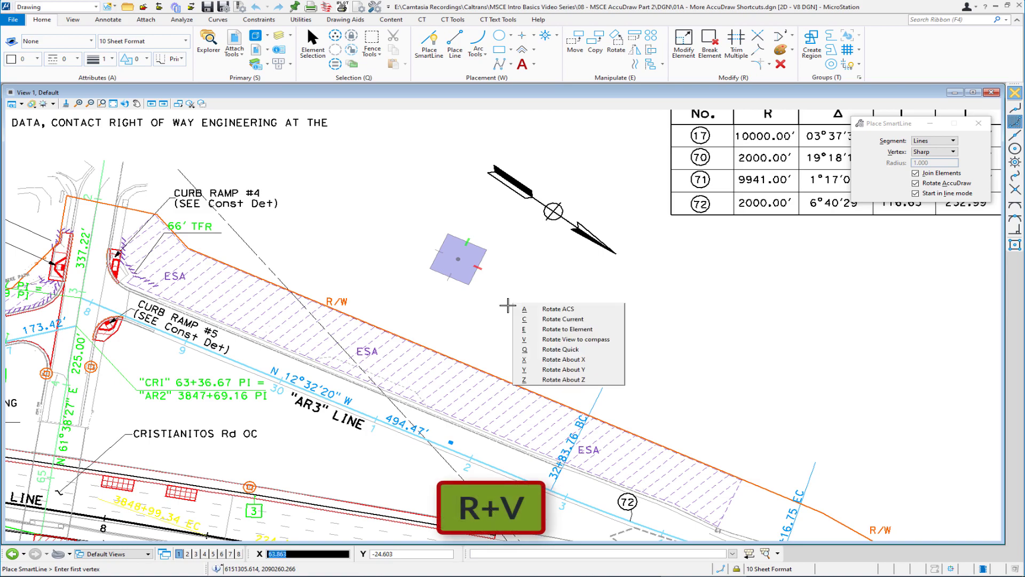
{"action": "key", "text": "v"}
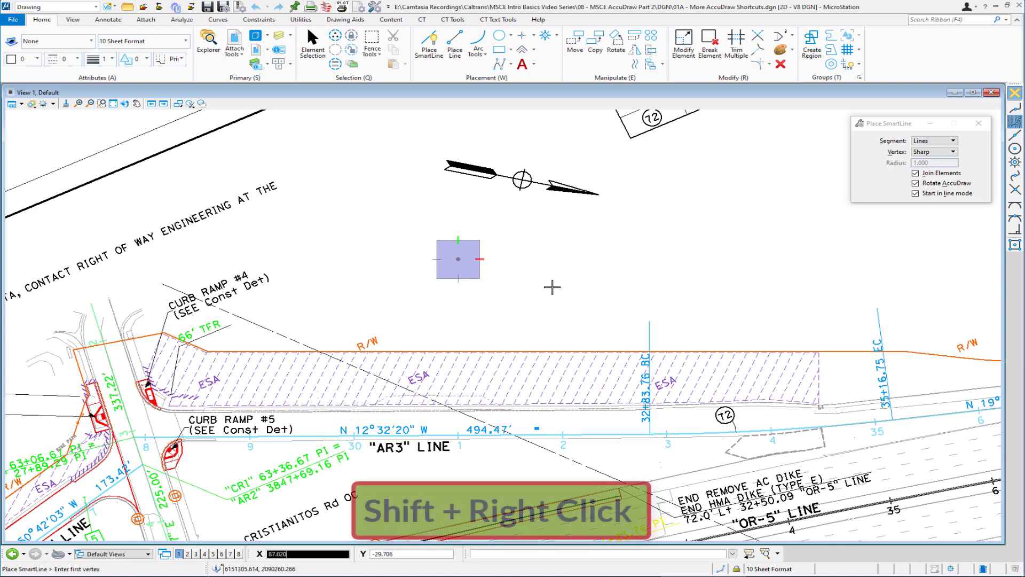
{"action": "right_click", "coordinate": [532, 279], "text": "shift"}
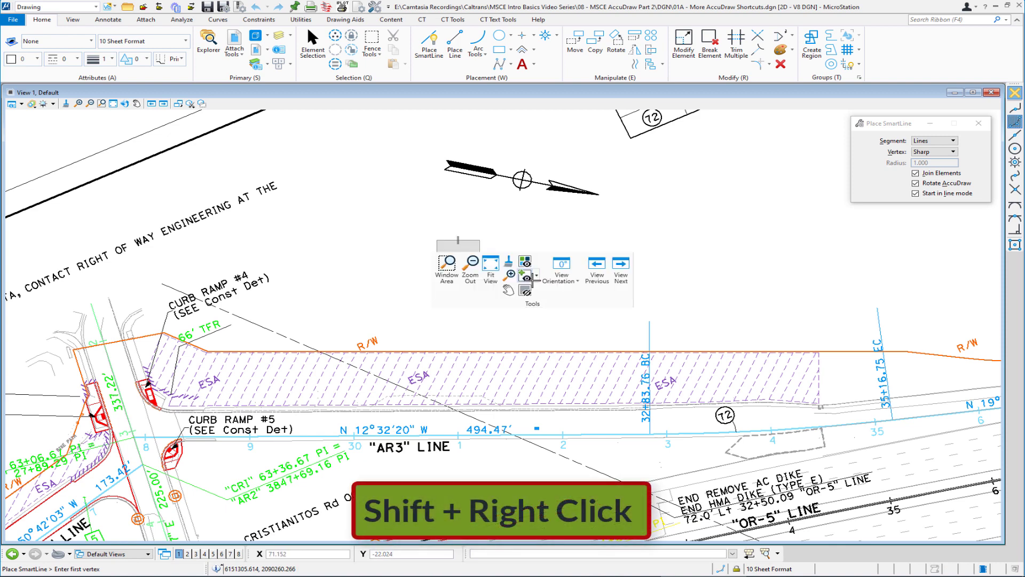
{"action": "left_click", "coordinate": [602, 271]}
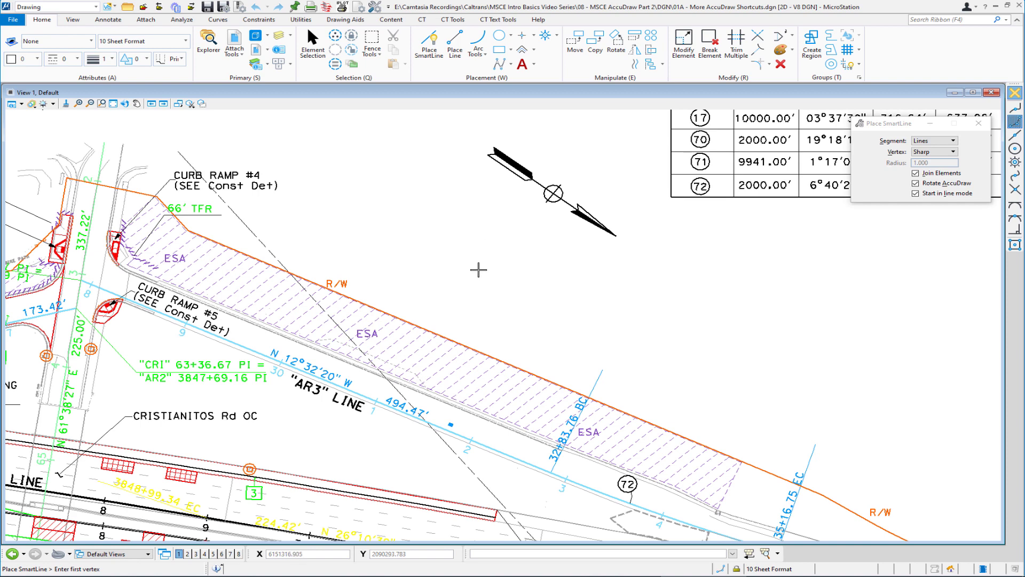
- Set the AccuDraw origin at the 32+83.76 BC point on the ramp alignment and rotate the compass to the alignment line
{"action": "middle_click_drag", "start_coordinate": [549, 428], "coordinate": [437, 252]}
{"action": "scroll", "coordinate": [436, 252], "scroll_direction": "up", "scroll_amount": 5}
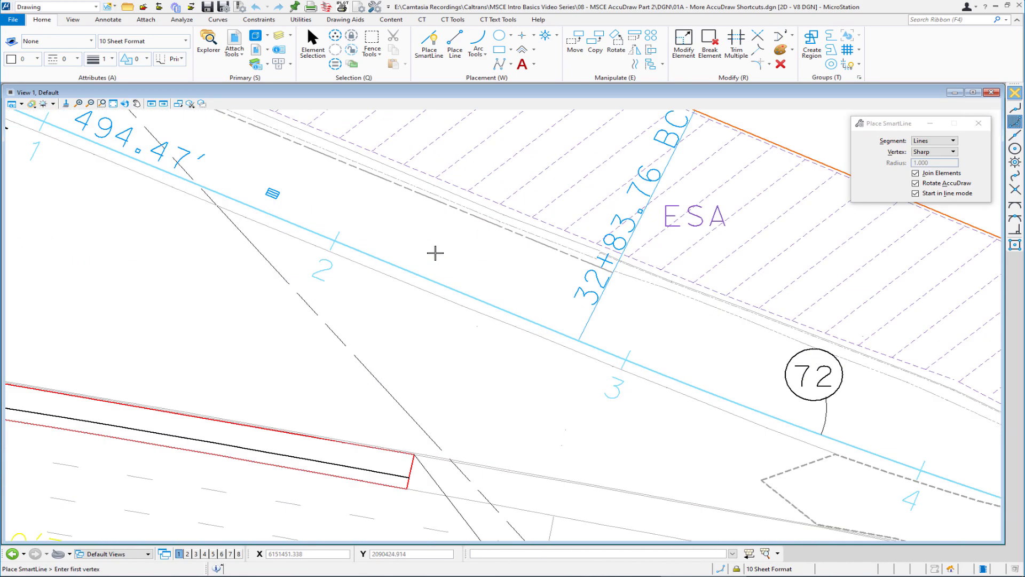
{"action": "middle_click", "coordinate": [453, 290], "text": "ctrl"}
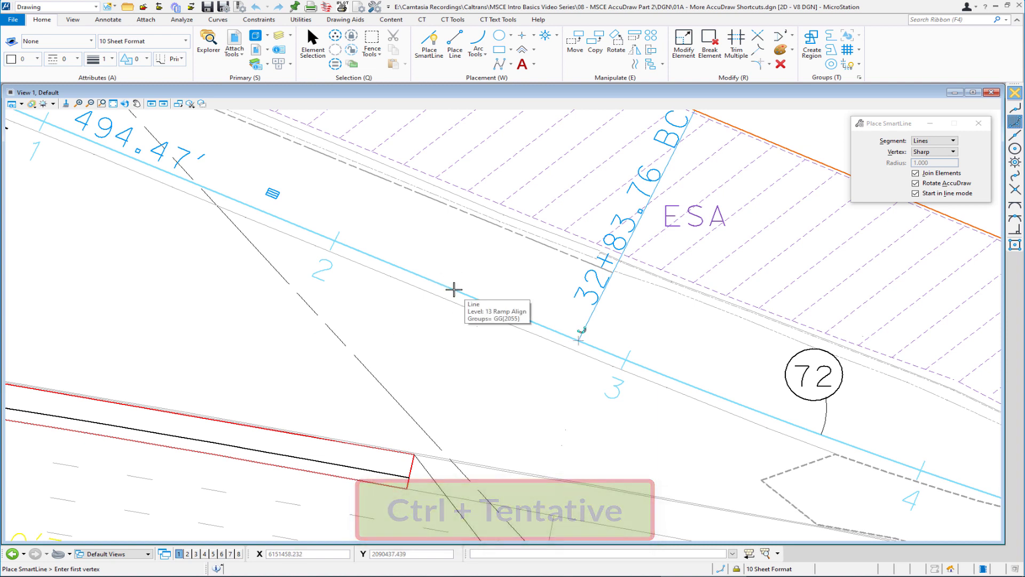
{"action": "key", "text": "o"}
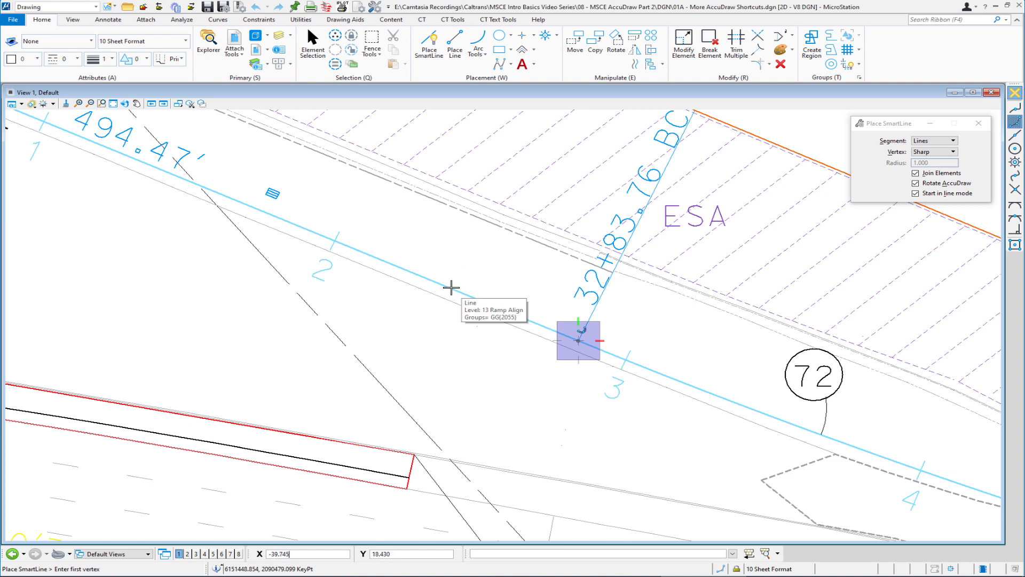
{"action": "key", "text": "r"}
{"action": "key", "text": "e"}
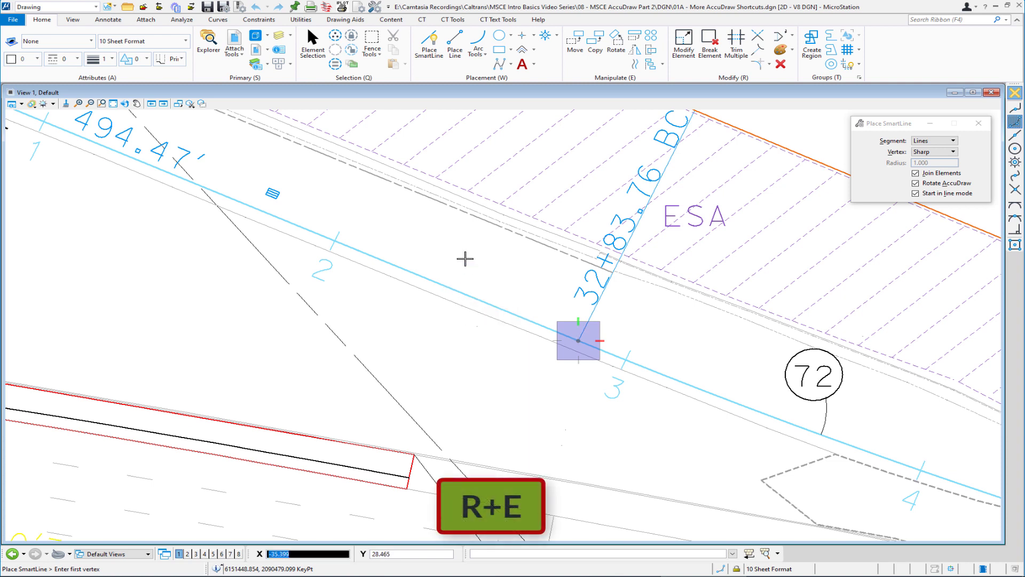
{"action": "left_click", "coordinate": [455, 287]}
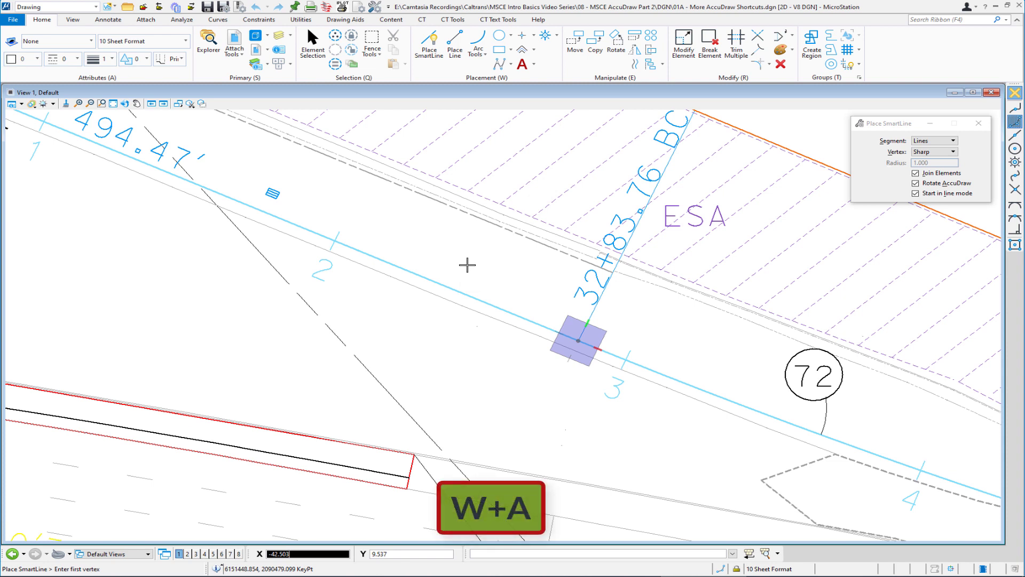
- Save the current compass origin and rotation as an ACS named Ramp2
{"action": "key", "text": "w"}
{"action": "key", "text": "a"}
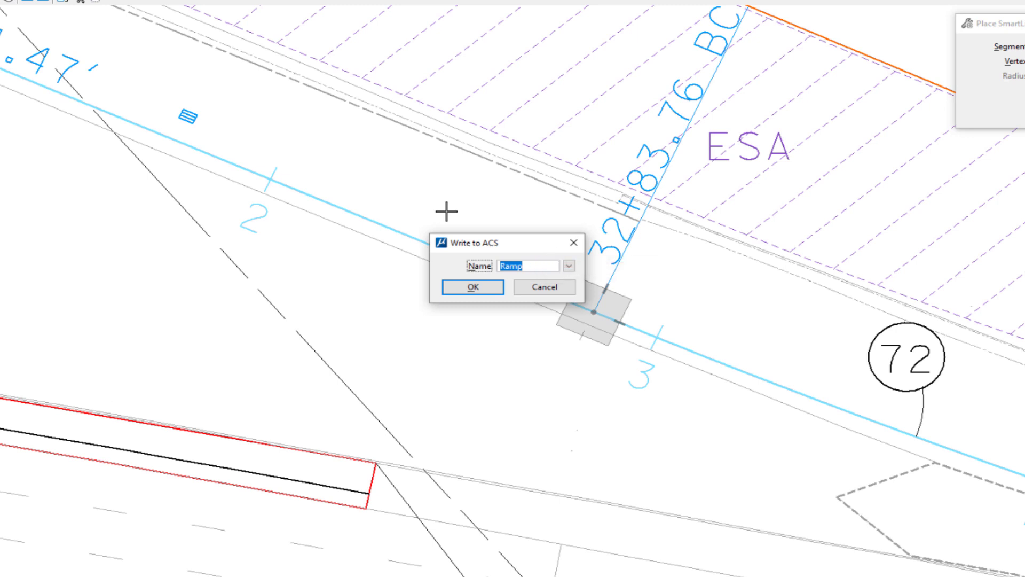
{"action": "key", "text": "End"}
{"action": "left_click", "coordinate": [474, 287]}
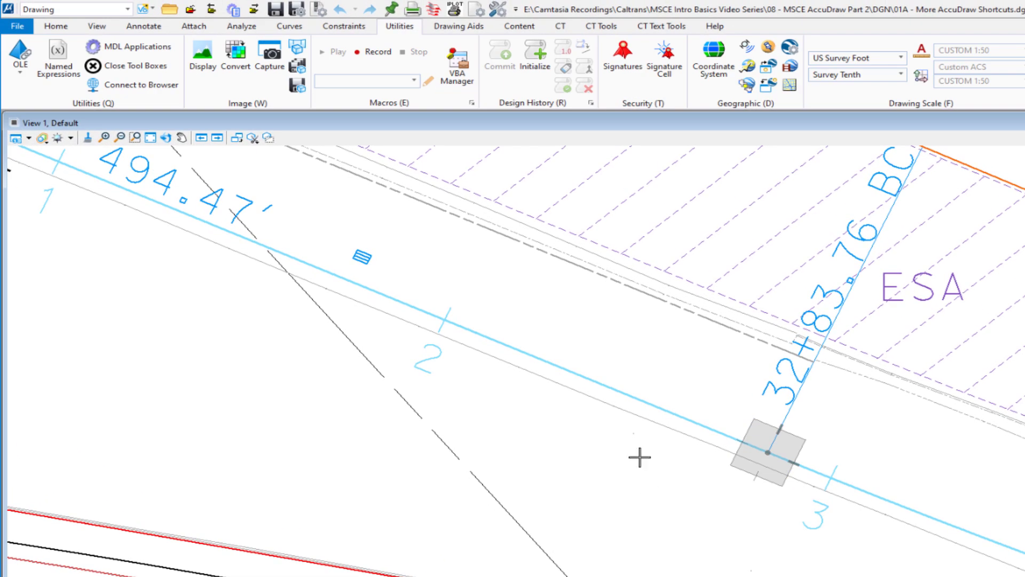
- Delete the saved ACS named Ramp and close the ACS manager
{"action": "left_click", "coordinate": [466, 27]}
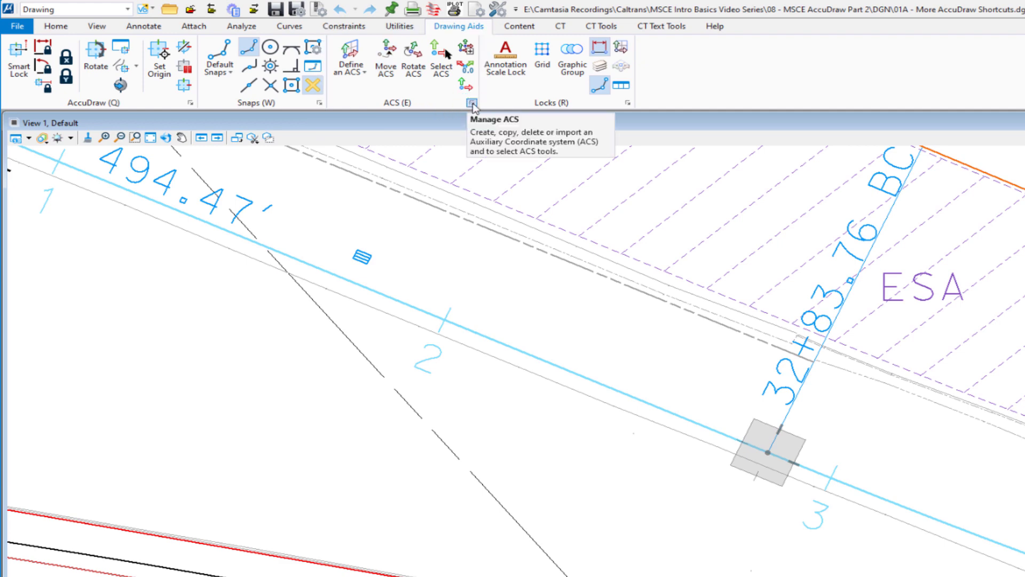
{"action": "left_click", "coordinate": [472, 103]}
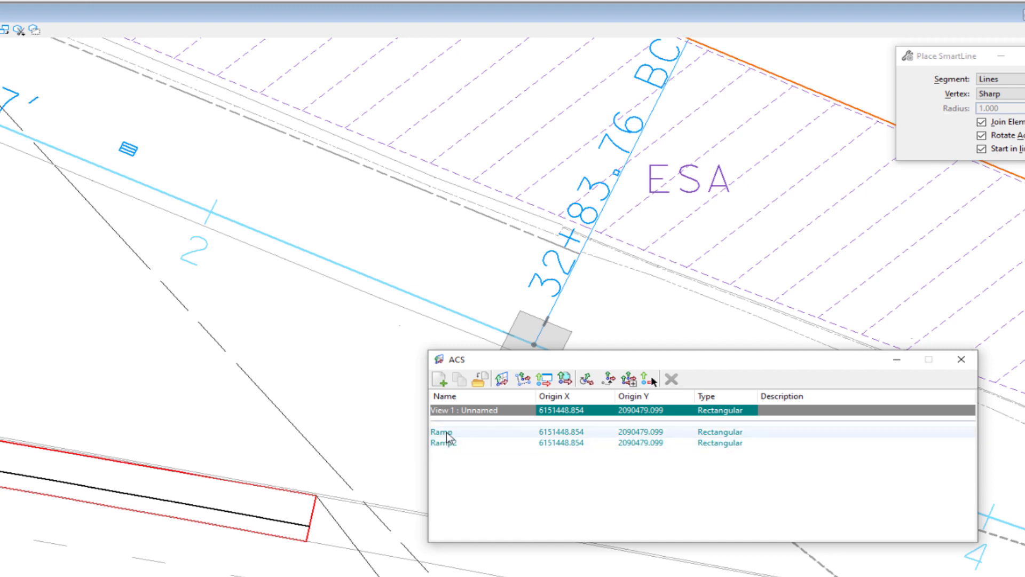
{"action": "left_click", "coordinate": [447, 432]}
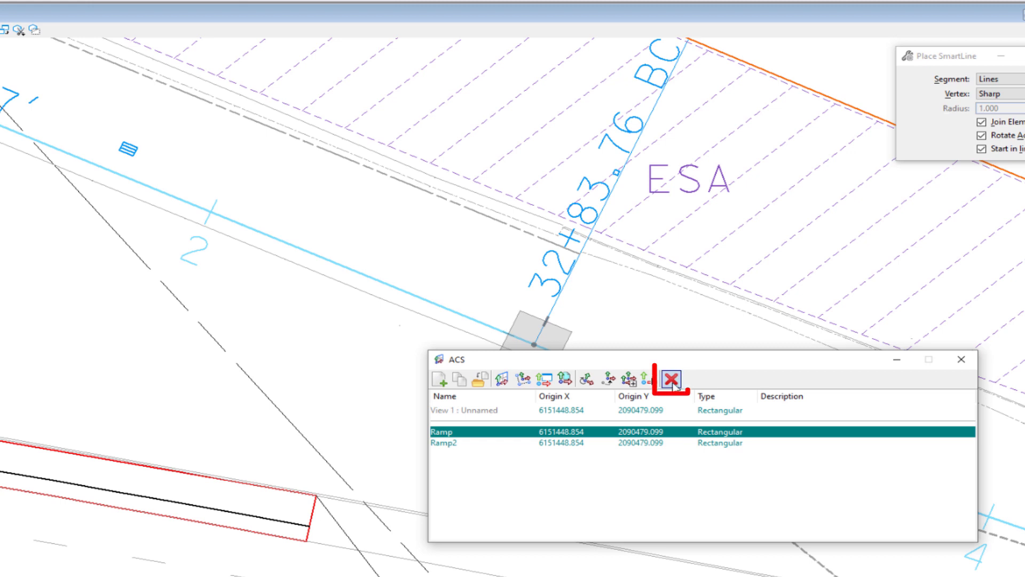
{"action": "left_click", "coordinate": [672, 380]}
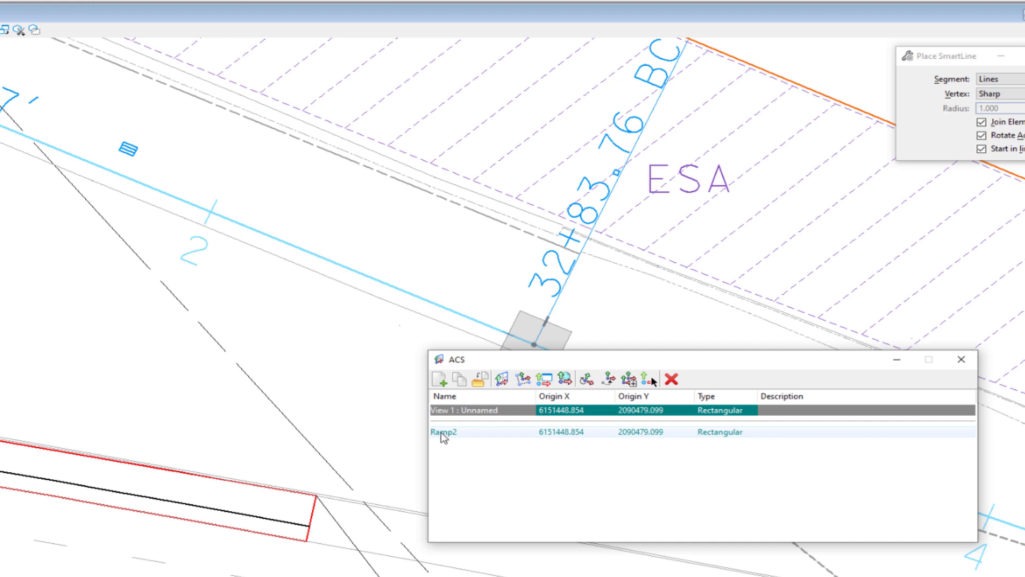
{"action": "left_click", "coordinate": [961, 359]}
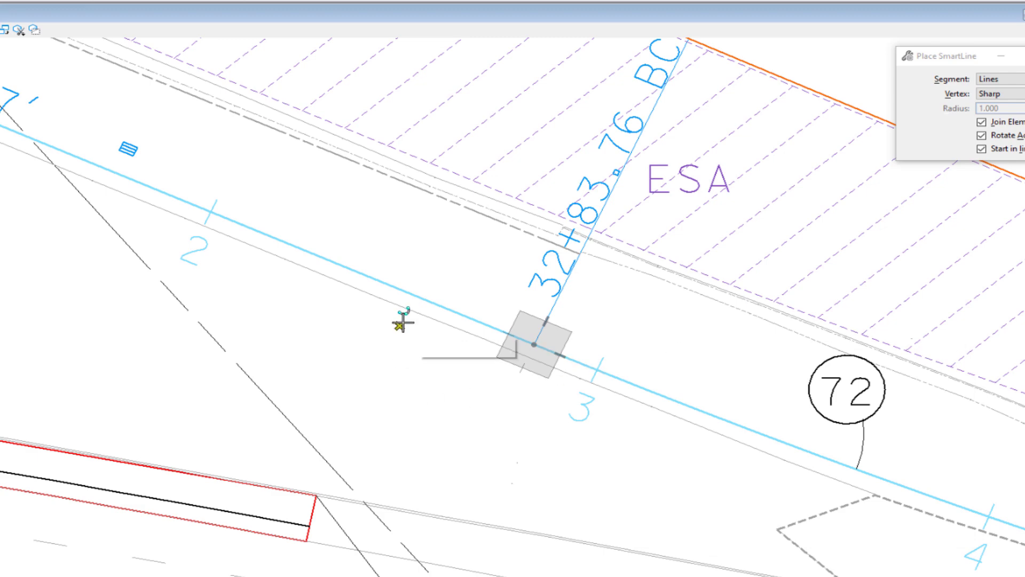
- Start a SmartLine in the open area below the "AR3" LINE label and align the compass with the view
{"action": "scroll", "coordinate": [400, 320], "scroll_direction": "down", "scroll_amount": 2}
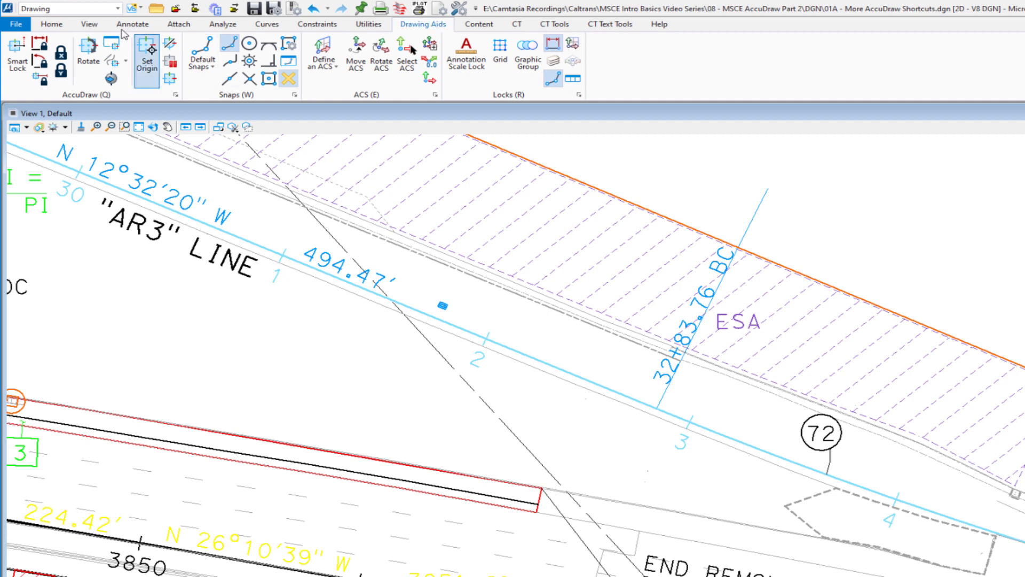
{"action": "left_click", "coordinate": [59, 25]}
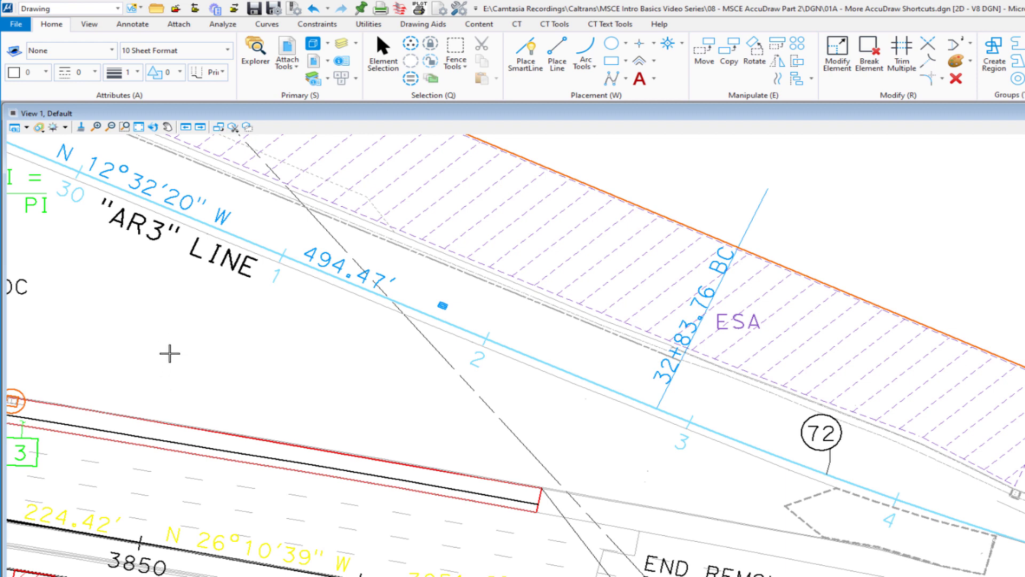
{"action": "left_click", "coordinate": [170, 353]}
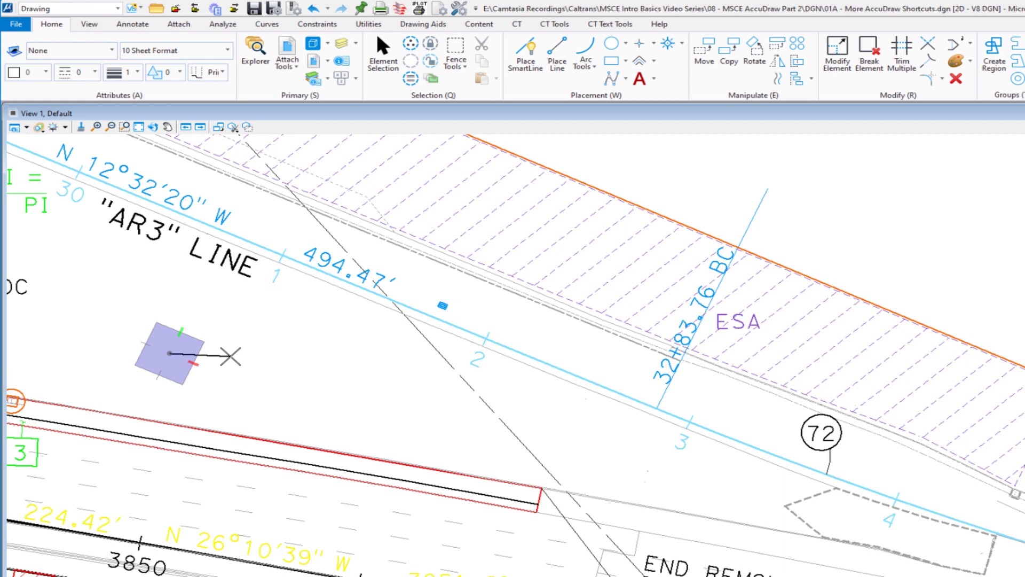
{"action": "key", "text": "v"}
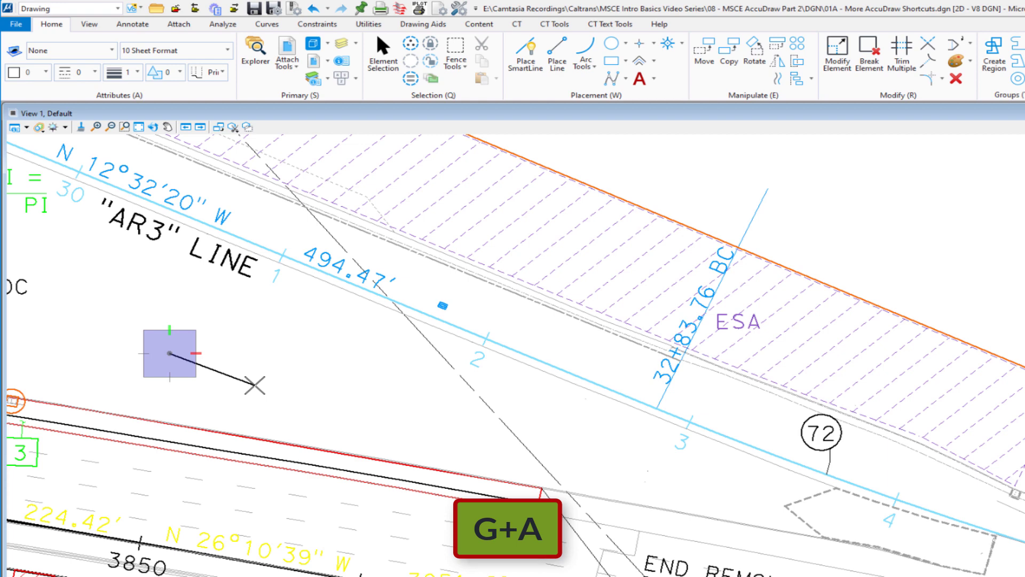
- Retrieve the Ramp2 ACS with Rotation on and Origin off for the compass, and cancel the unfinished SmartLine
{"action": "key", "text": "g"}
{"action": "key", "text": "a"}
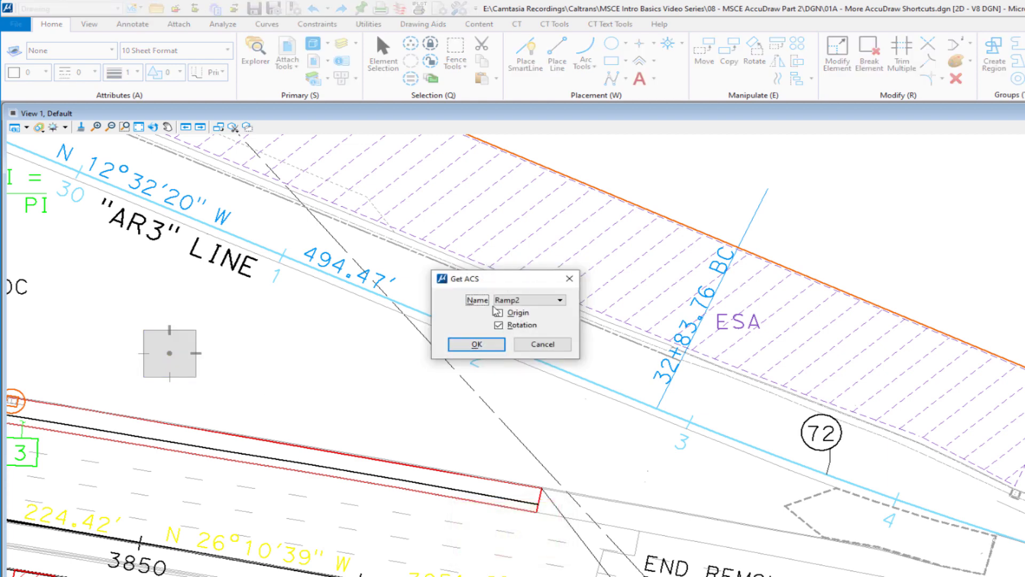
{"action": "left_click", "coordinate": [530, 303]}
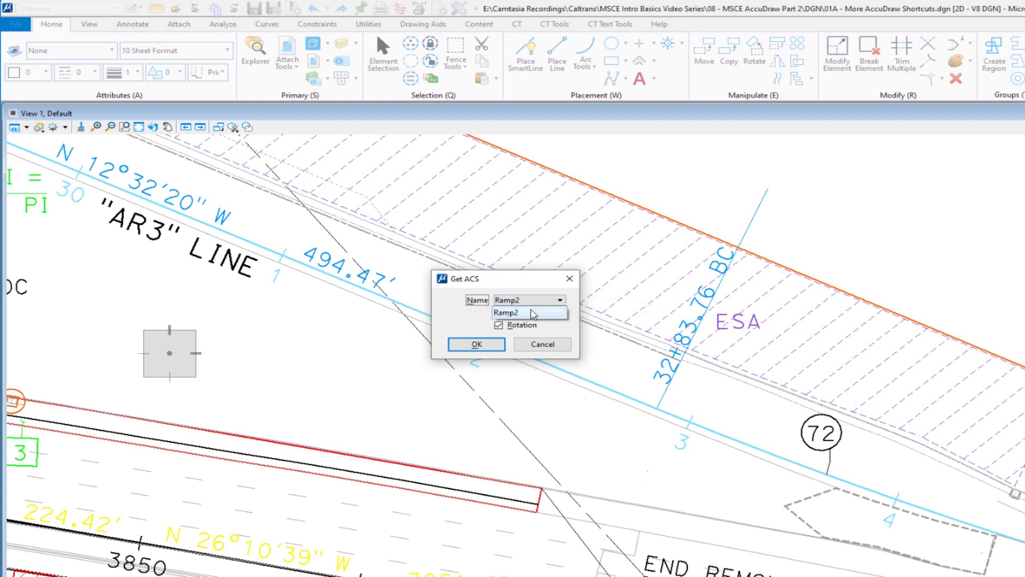
{"action": "left_click", "coordinate": [531, 312]}
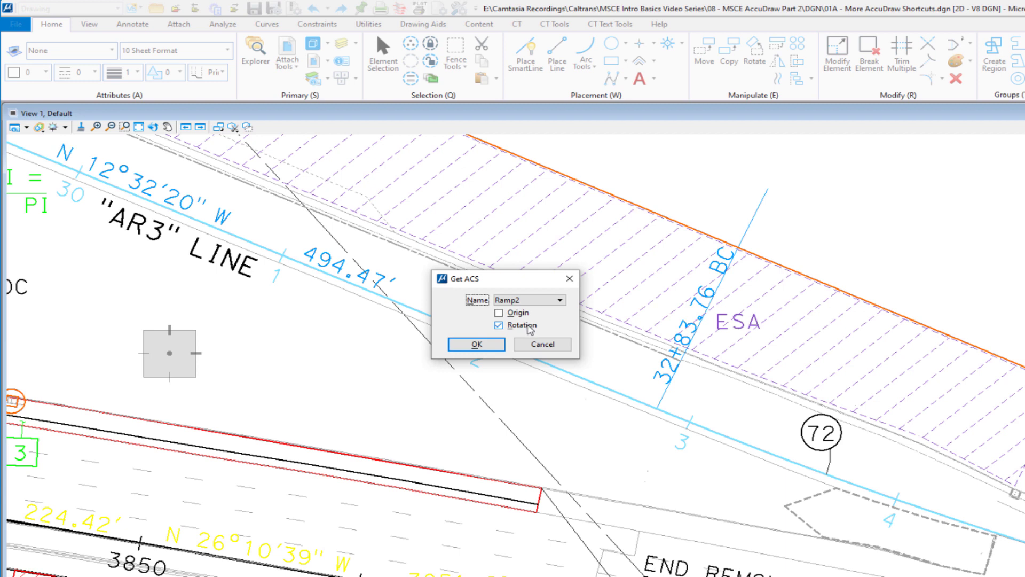
{"action": "left_click", "coordinate": [481, 346]}
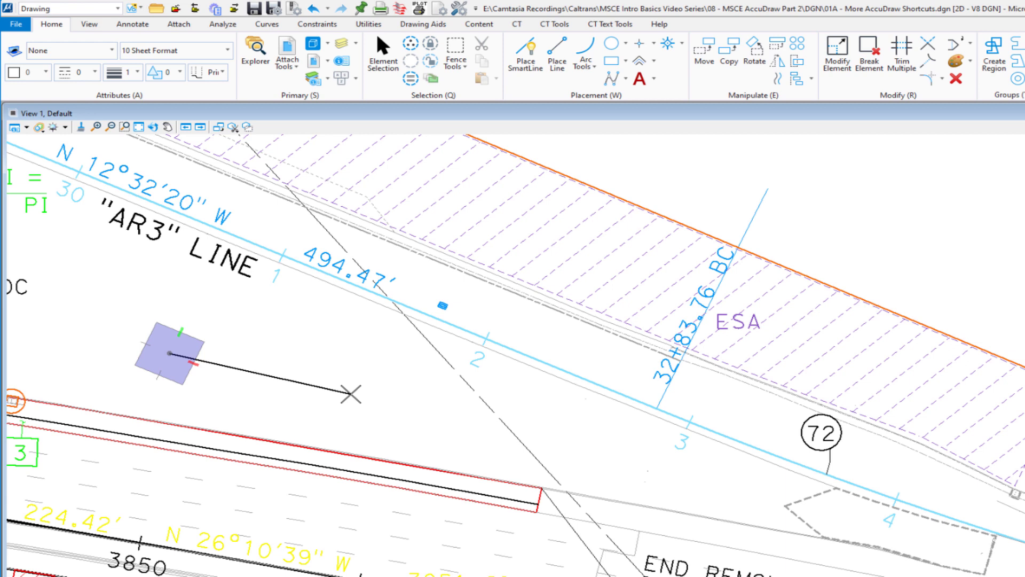
{"action": "right_click", "coordinate": [351, 395]}
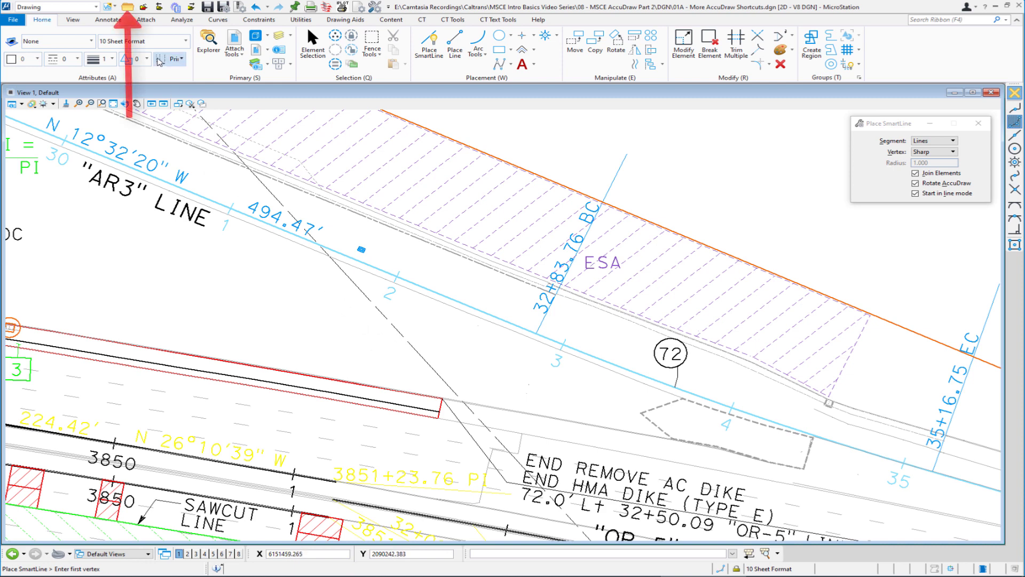
- Open the file 01B - Smartlock and Nearest Snap Exercise.dgn and bring the arcs above the long curve into view
{"action": "left_click", "coordinate": [128, 7]}
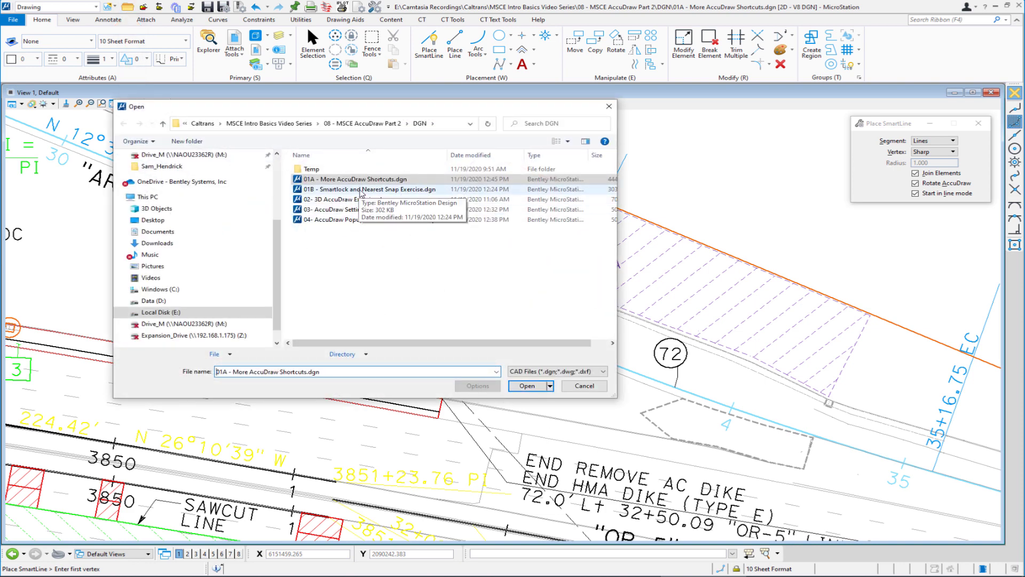
{"action": "double_click", "coordinate": [360, 190]}
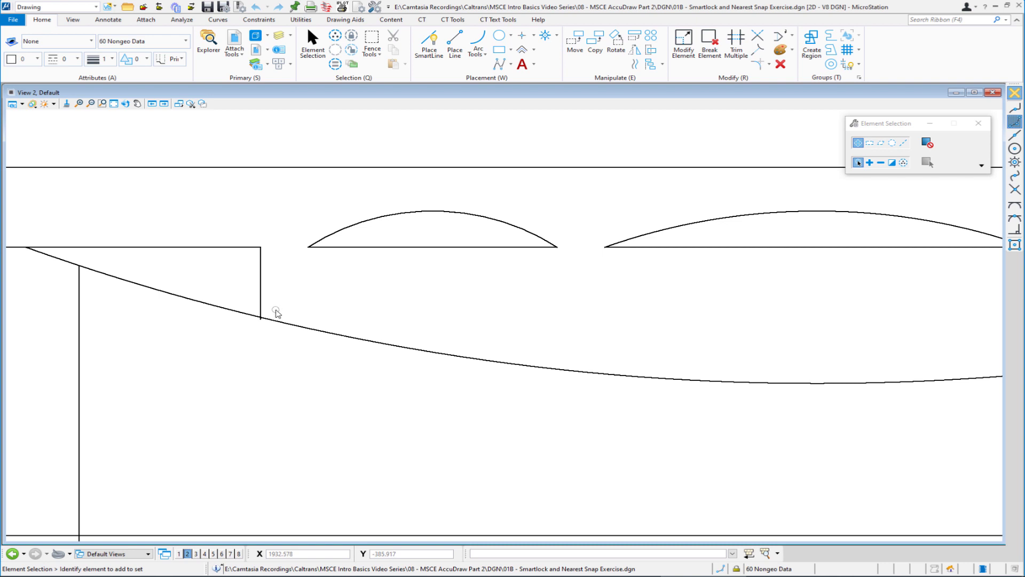
{"action": "scroll", "coordinate": [278, 309], "scroll_direction": "up", "scroll_amount": 3}
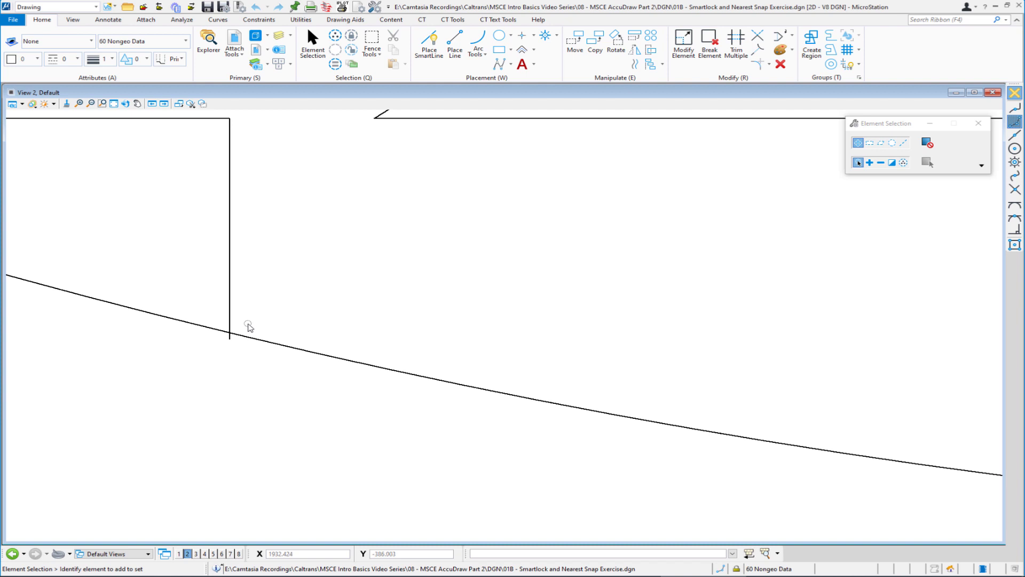
{"action": "scroll", "coordinate": [248, 322], "scroll_direction": "down", "scroll_amount": 2}
{"action": "mouse_move", "coordinate": [332, 323]}
{"action": "middle_mouse_down"}
{"action": "mouse_move", "coordinate": [352, 295]}
{"action": "mouse_move", "coordinate": [373, 298]}
{"action": "middle_mouse_up"}
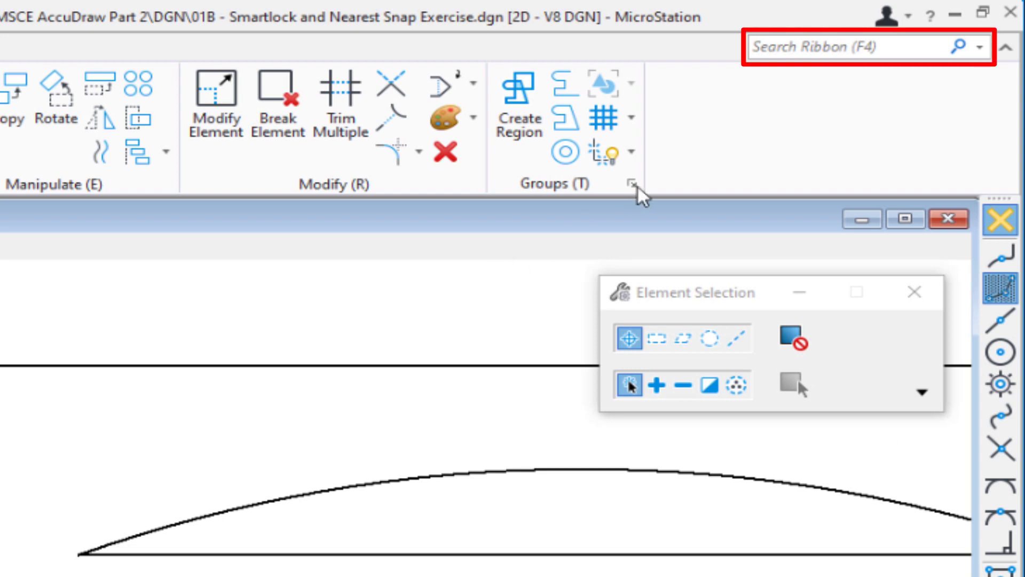
- Find the Keyboard Shortcuts list with a ribbon search for "short", review the shortcut assignments, and close it
{"action": "left_click", "coordinate": [768, 47]}
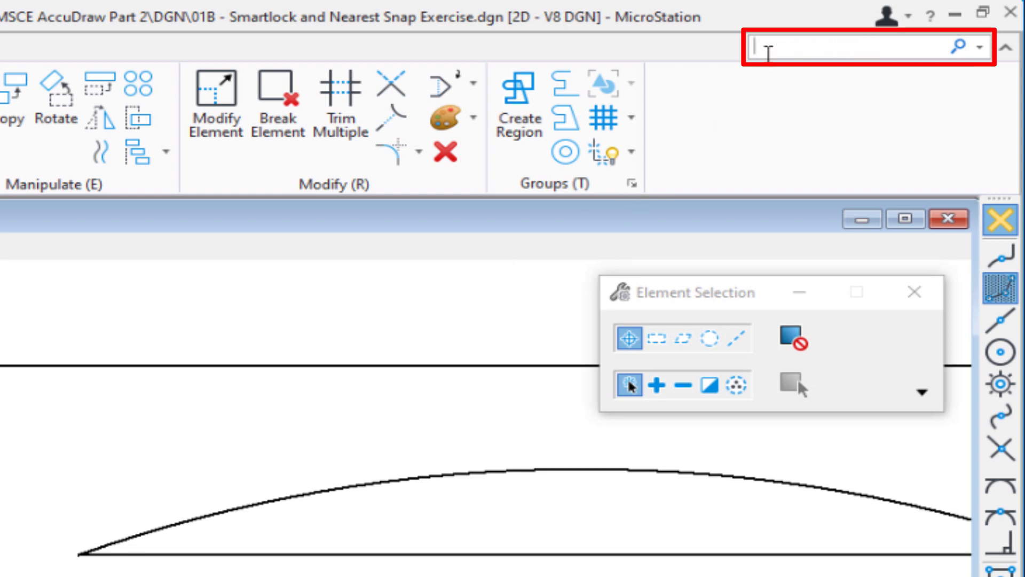
{"action": "type", "text": "short"}
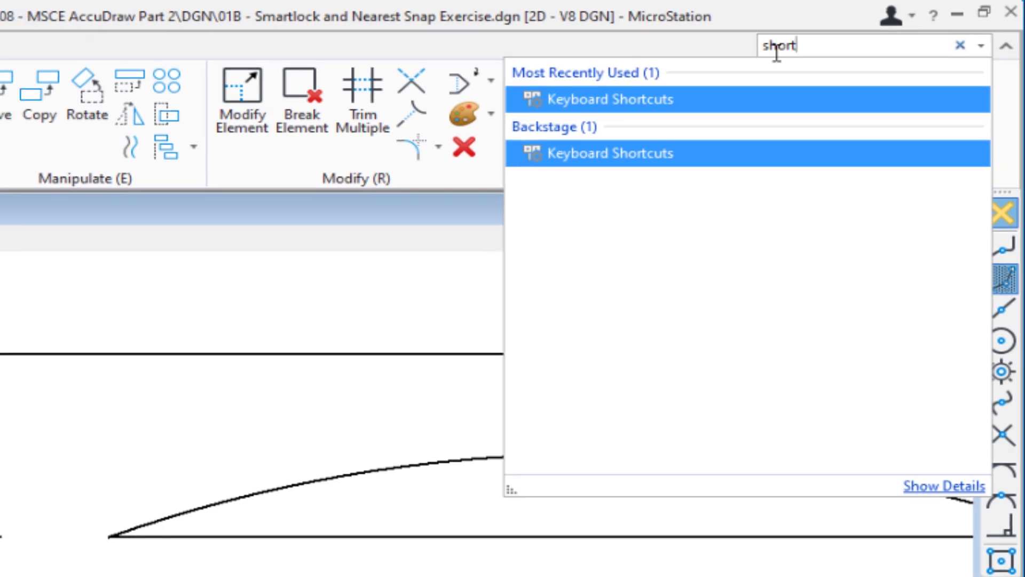
{"action": "key", "text": "Return"}
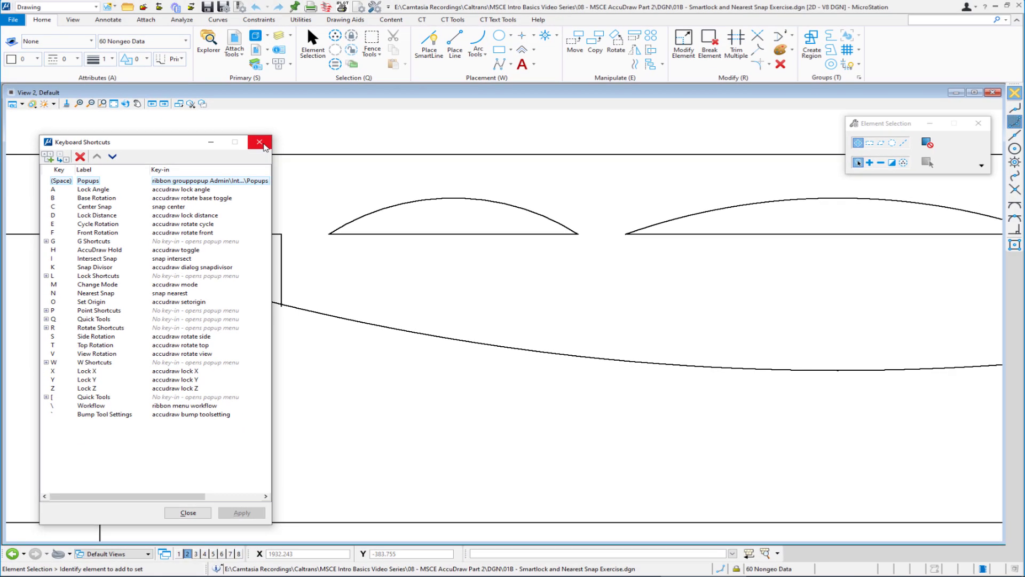
{"action": "left_click", "coordinate": [277, 124]}
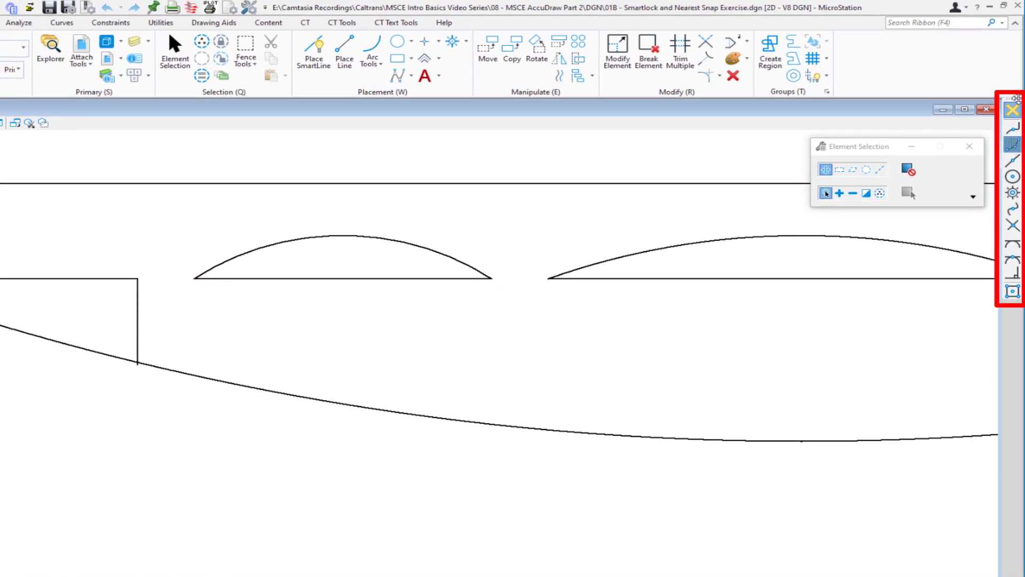
- Float the Snap Mode toolbar and draw a vertical SmartLine from the small arc's left end down to the long curve using Smartlock and Nearest snap
{"action": "mouse_move", "coordinate": [1014, 99]}
{"action": "left_mouse_down"}
{"action": "mouse_move", "coordinate": [808, 149]}
{"action": "mouse_move", "coordinate": [386, 172]}
{"action": "mouse_move", "coordinate": [226, 144]}
{"action": "left_mouse_up"}
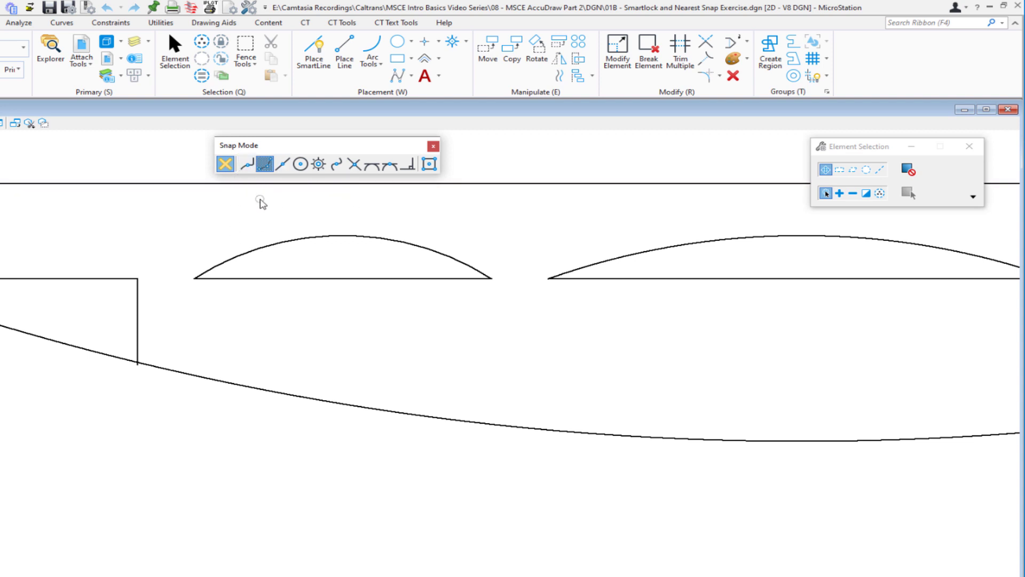
{"action": "left_click", "coordinate": [314, 51]}
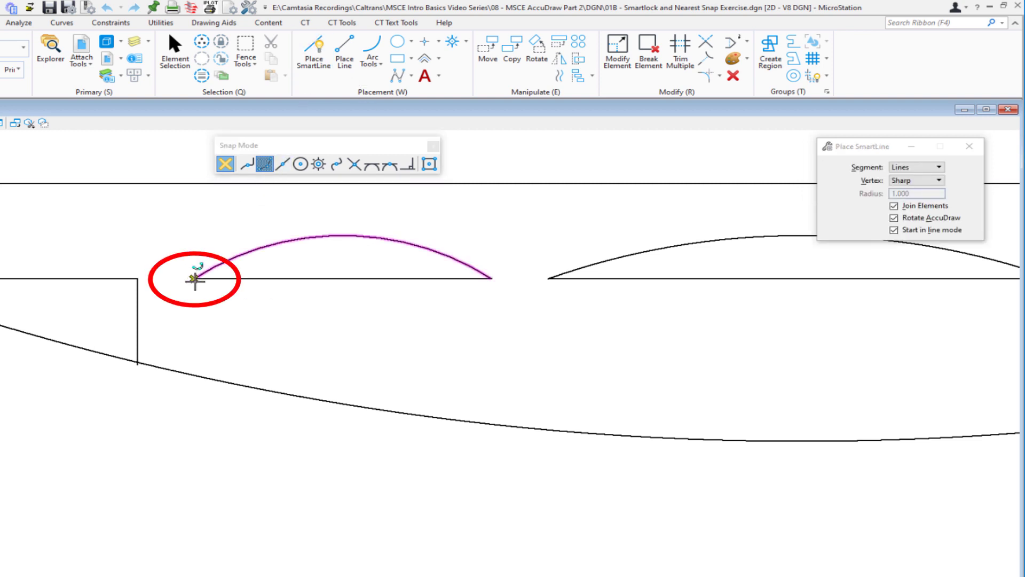
{"action": "left_click", "coordinate": [195, 278]}
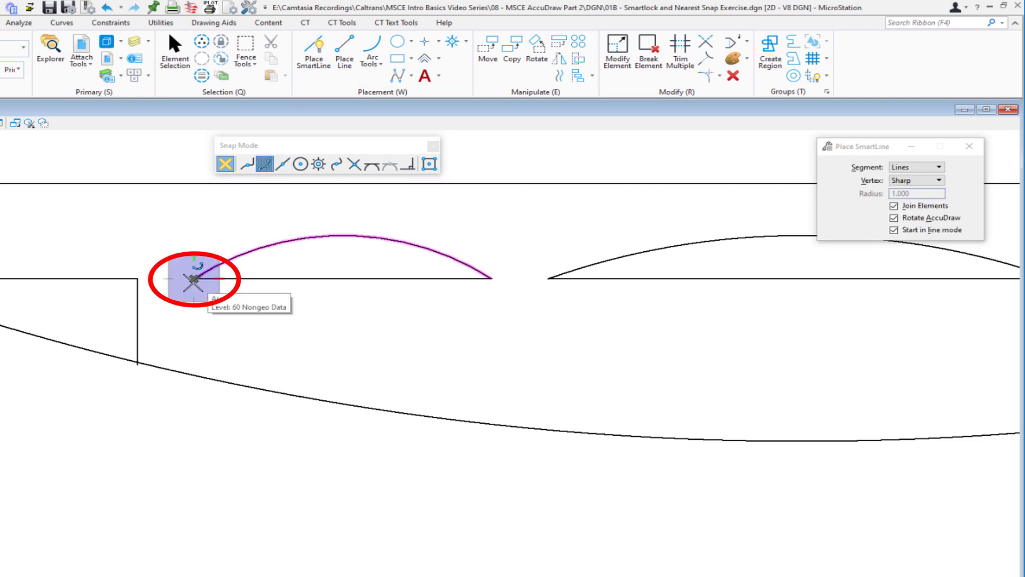
{"action": "key", "text": "Return"}
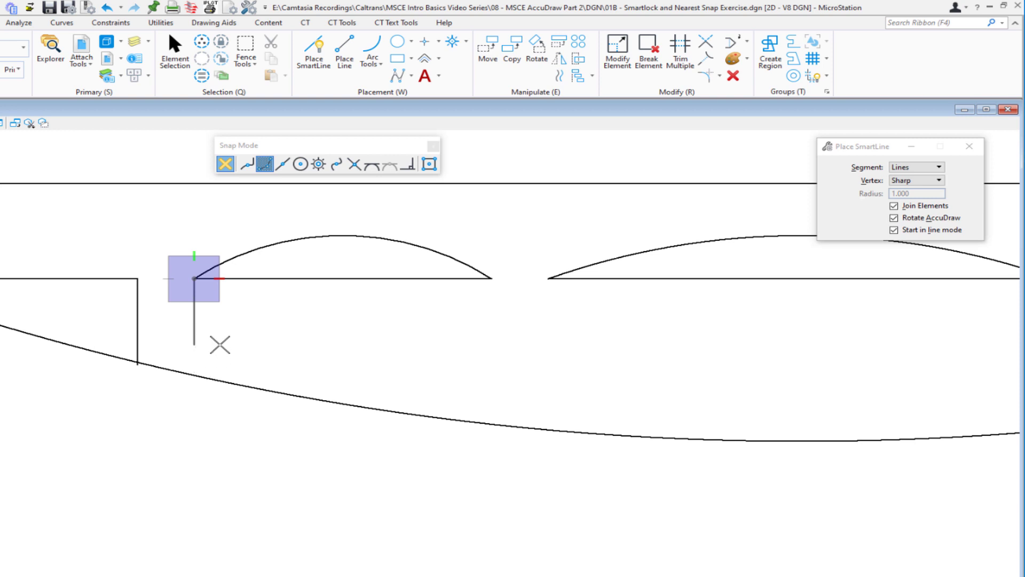
{"action": "key", "text": "n"}
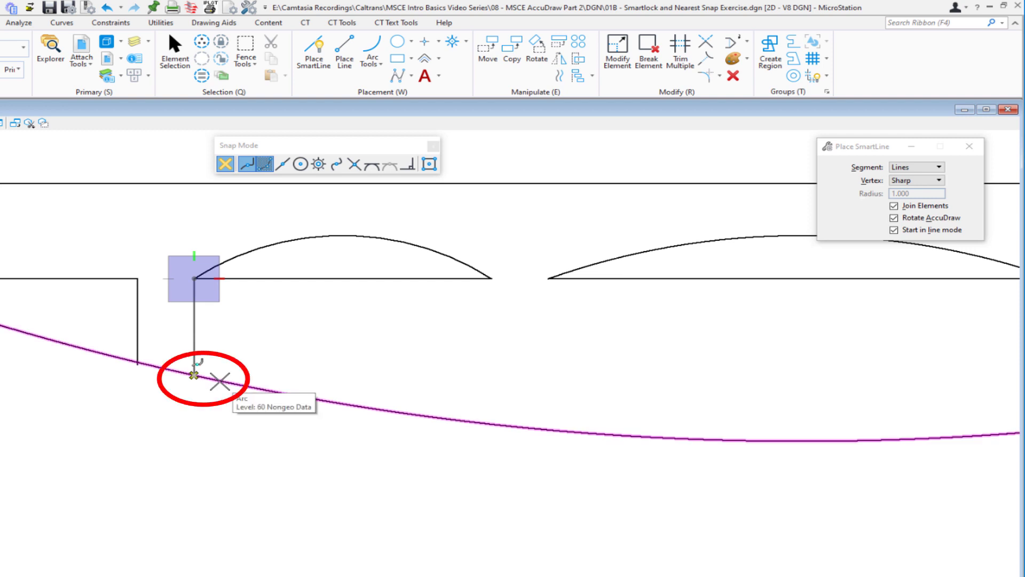
{"action": "left_click", "coordinate": [219, 381]}
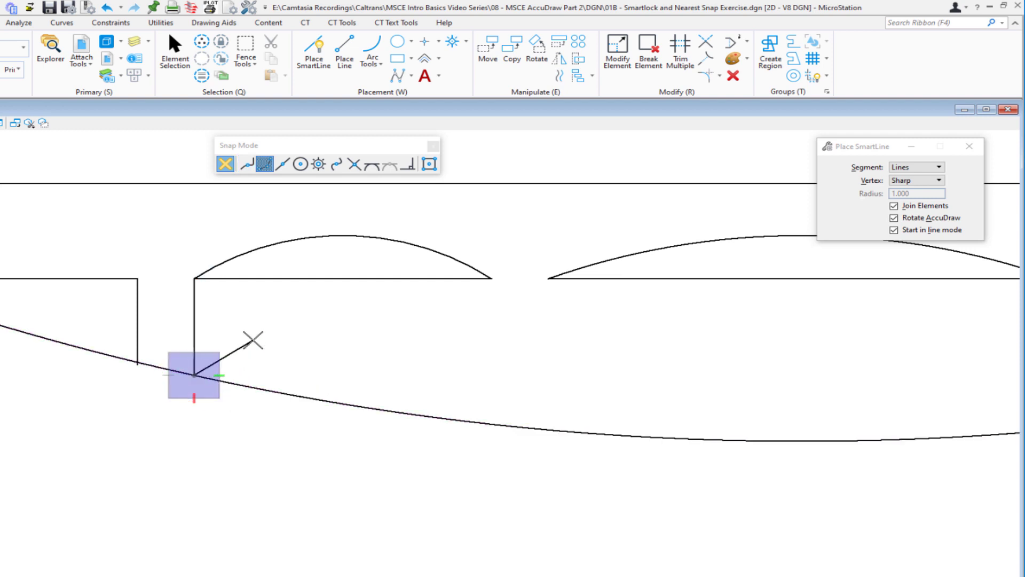
{"action": "right_click", "coordinate": [253, 340]}
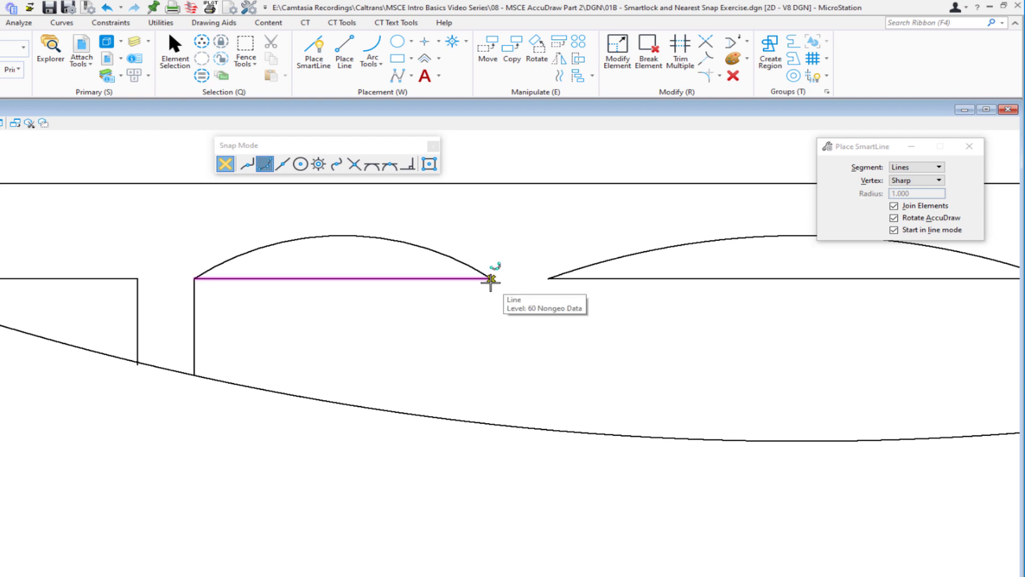
- Draw a vertical SmartLine from the small arc's right end down to the long curve using Smartlock and Nearest snap
{"action": "left_click", "coordinate": [490, 279]}
{"action": "key", "text": "Return"}
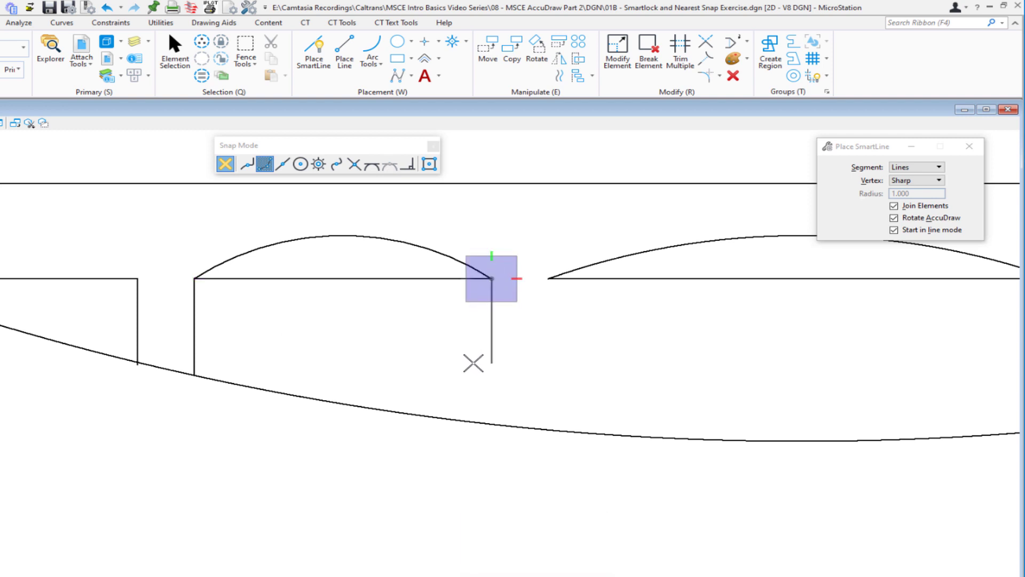
{"action": "key", "text": "n"}
{"action": "key", "text": "n"}
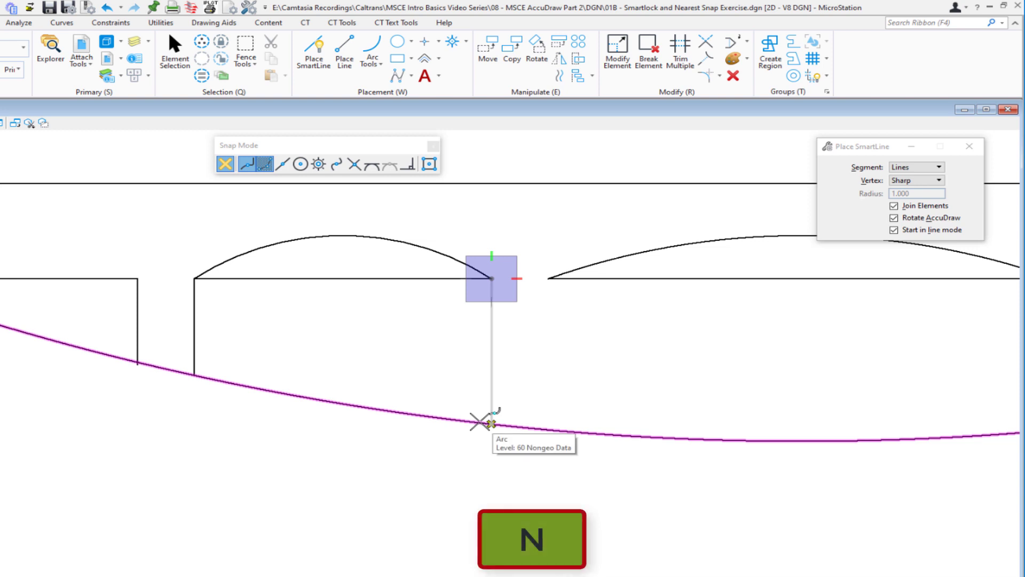
{"action": "left_click", "coordinate": [486, 422]}
{"action": "right_click", "coordinate": [536, 368]}
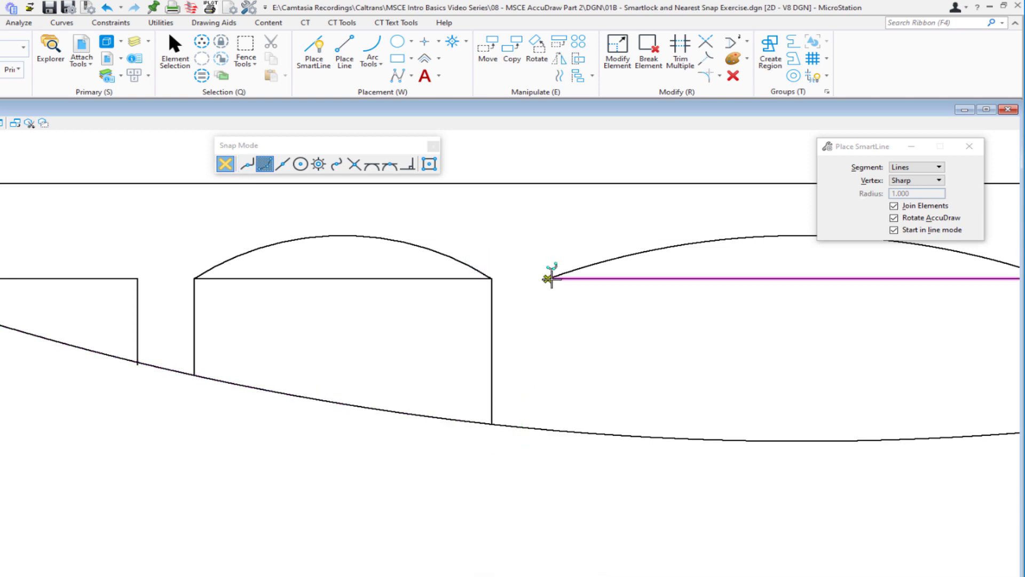
- Draw a vertical SmartLine from the large arc's left end down to the long curve using Smartlock and Nearest snap
{"action": "left_click", "coordinate": [548, 278]}
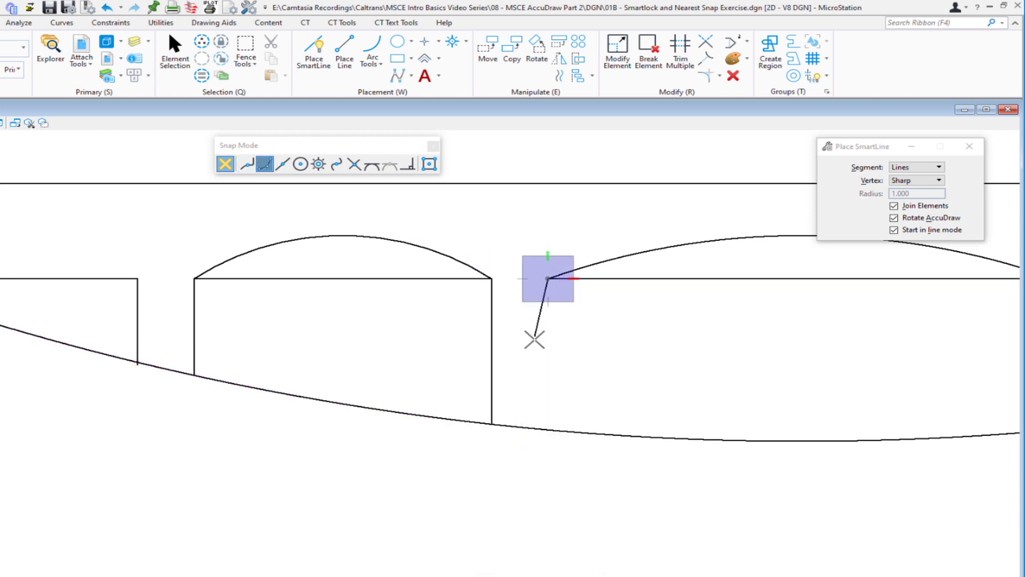
{"action": "key", "text": "Return"}
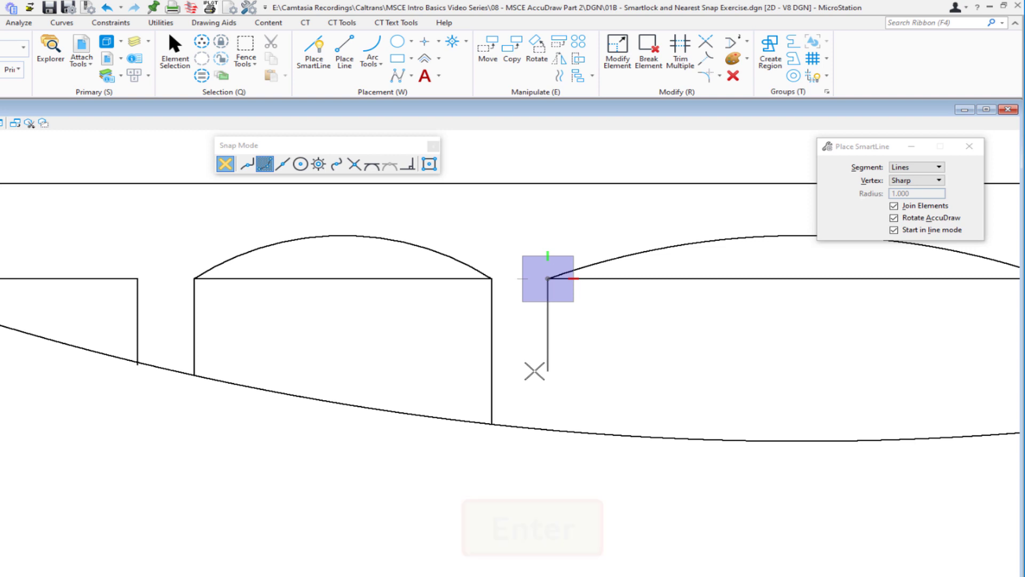
{"action": "key", "text": "n"}
{"action": "left_click", "coordinate": [542, 425]}
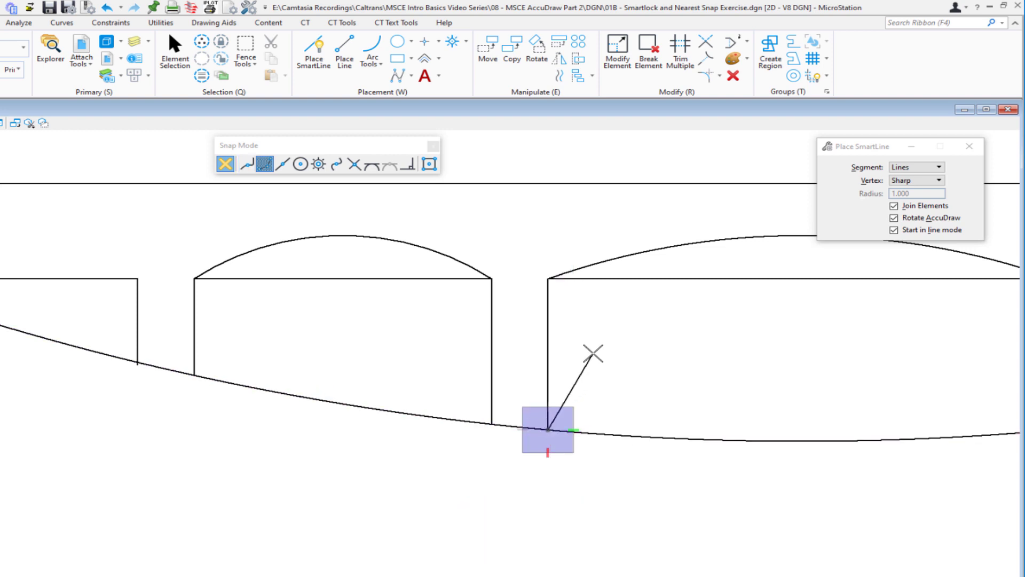
{"action": "right_click", "coordinate": [594, 353]}
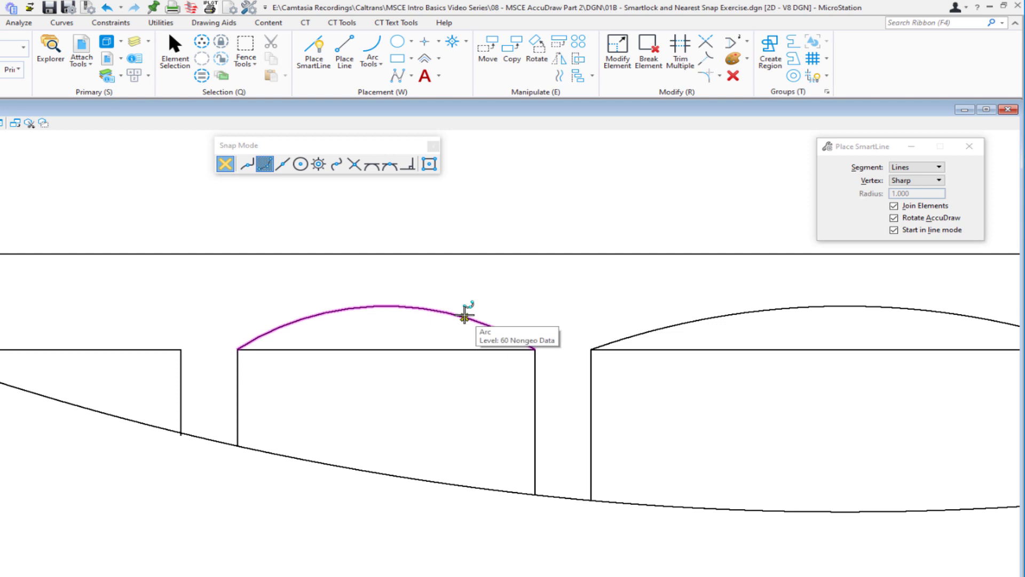
- Start a SmartLine on the right half of the small arc and rotate the AccuDraw compass toward the arc's center
{"action": "left_click", "coordinate": [465, 317]}
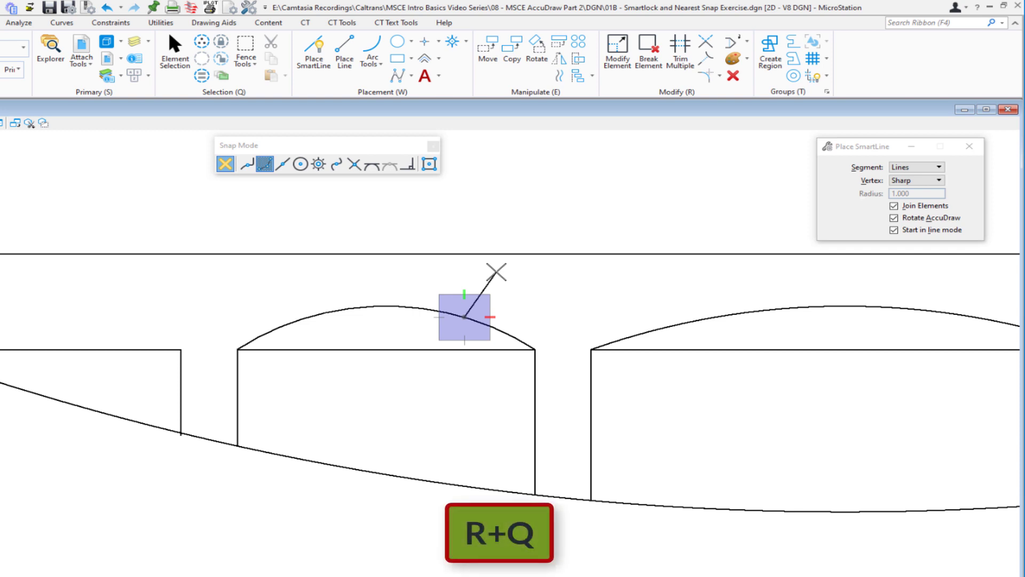
{"action": "key", "text": "r"}
{"action": "key", "text": "q"}
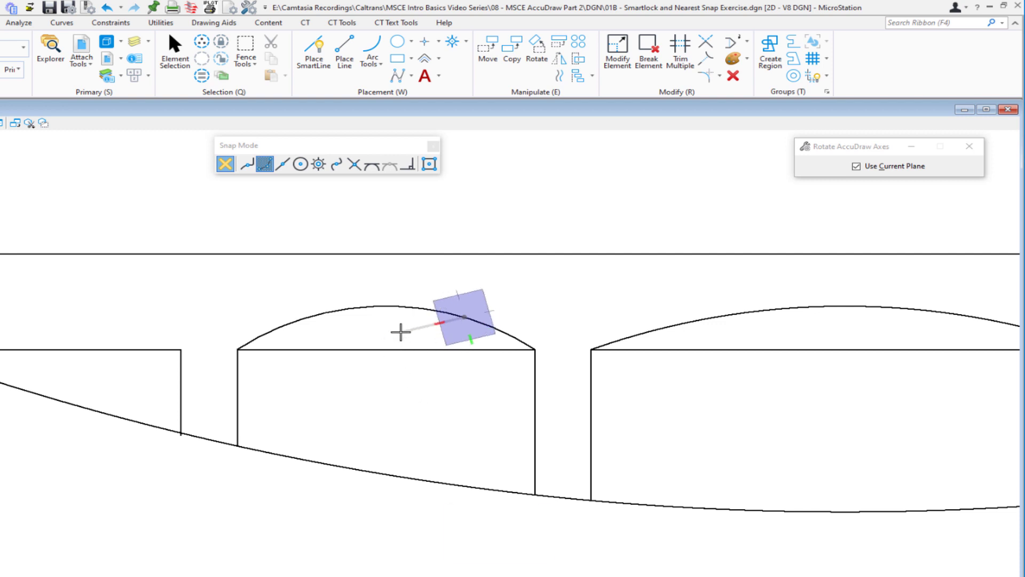
{"action": "key", "text": "c"}
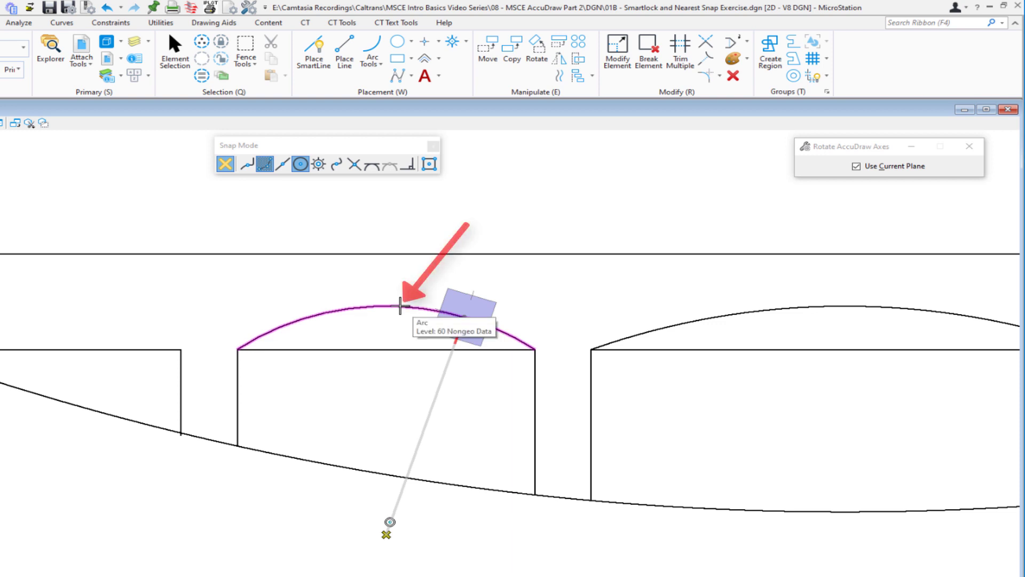
{"action": "left_click", "coordinate": [400, 305]}
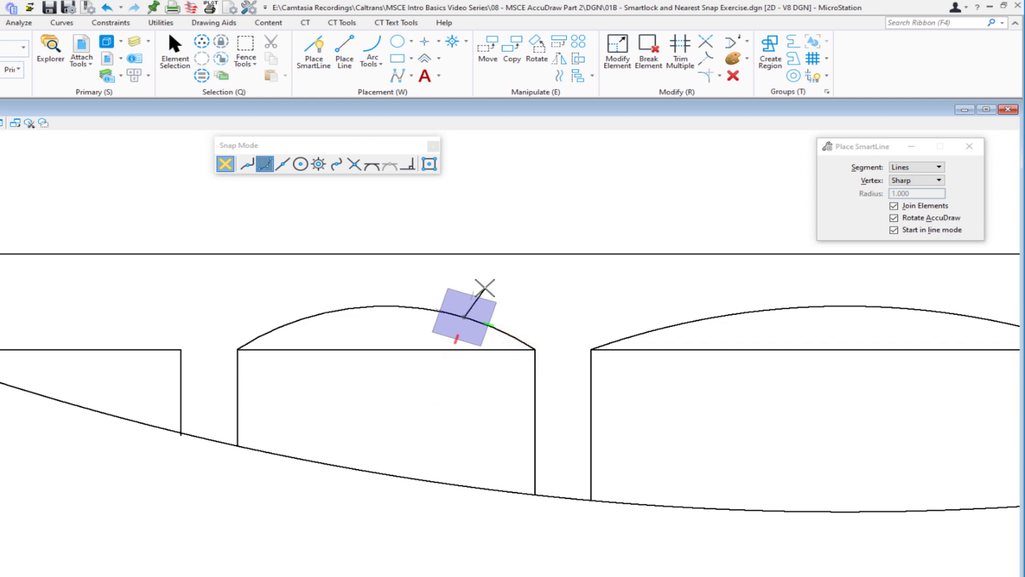
- Smartlock the SmartLine perpendicular to the small arc's right half and end it on the upper horizontal line with Nearest snap
{"action": "key", "text": "Return"}
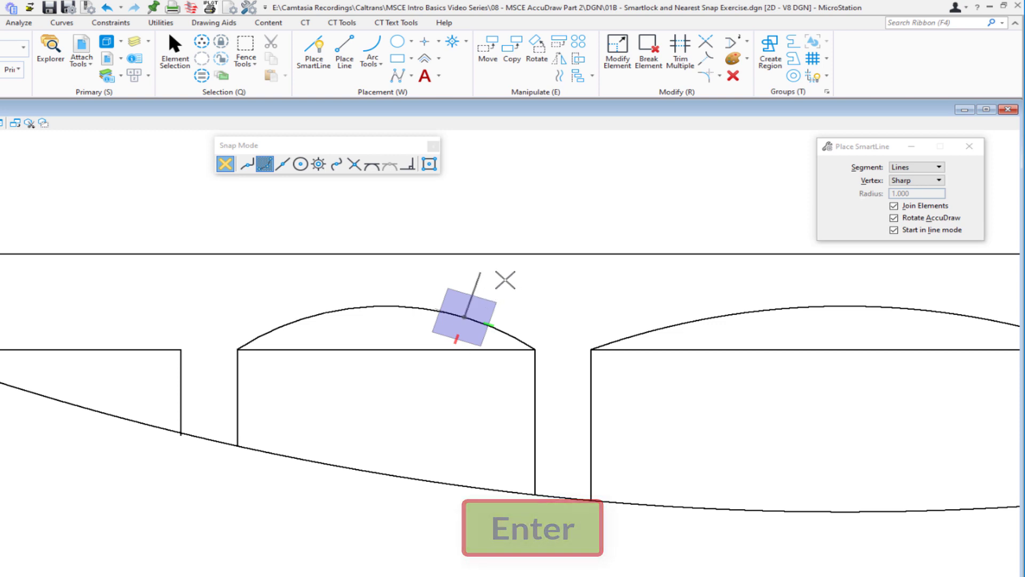
{"action": "key", "text": "n"}
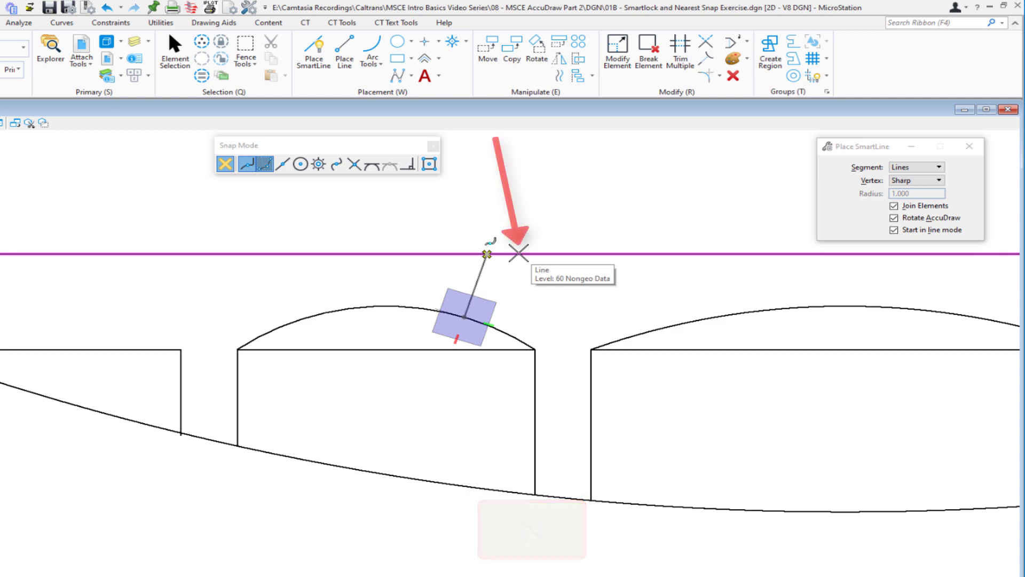
{"action": "left_click", "coordinate": [517, 252]}
{"action": "right_click", "coordinate": [562, 287]}
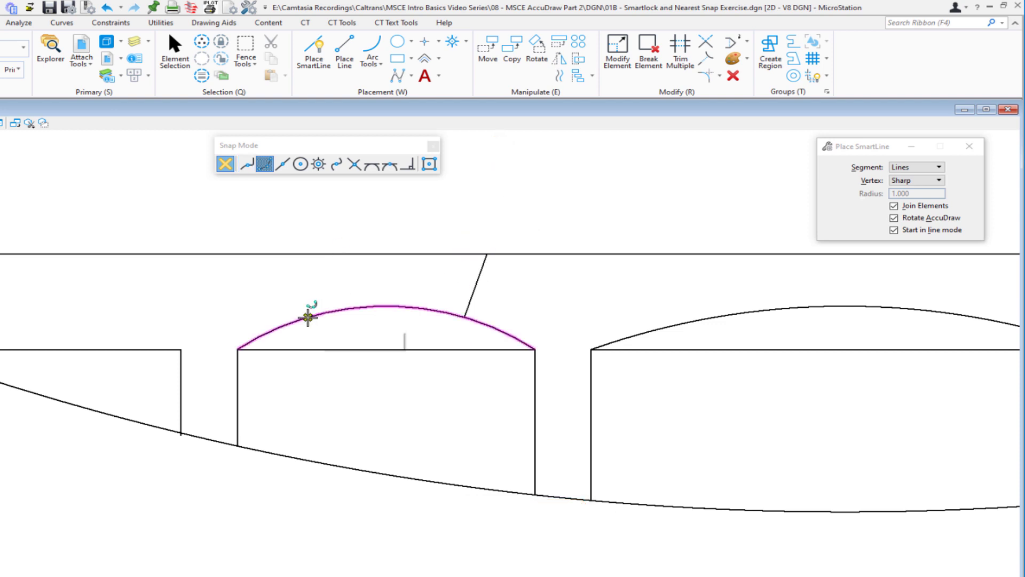
- Start a SmartLine on the left half of the small arc and rotate the AccuDraw compass toward the arc's center
{"action": "left_click", "coordinate": [308, 317]}
{"action": "key", "text": "r"}
{"action": "key", "text": "q"}
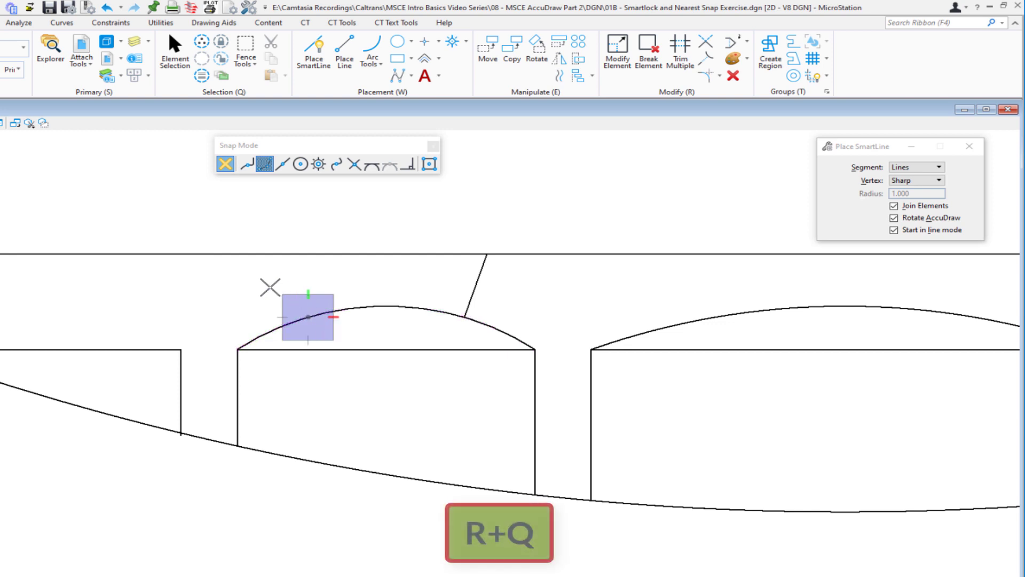
{"action": "key", "text": "r"}
{"action": "key", "text": "q"}
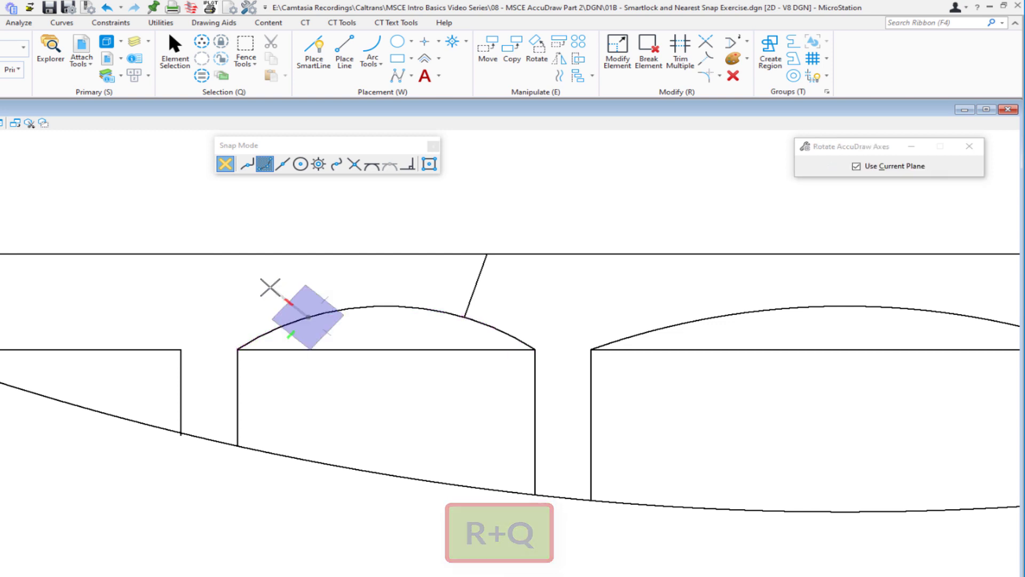
{"action": "key", "text": "c"}
{"action": "left_click", "coordinate": [364, 304]}
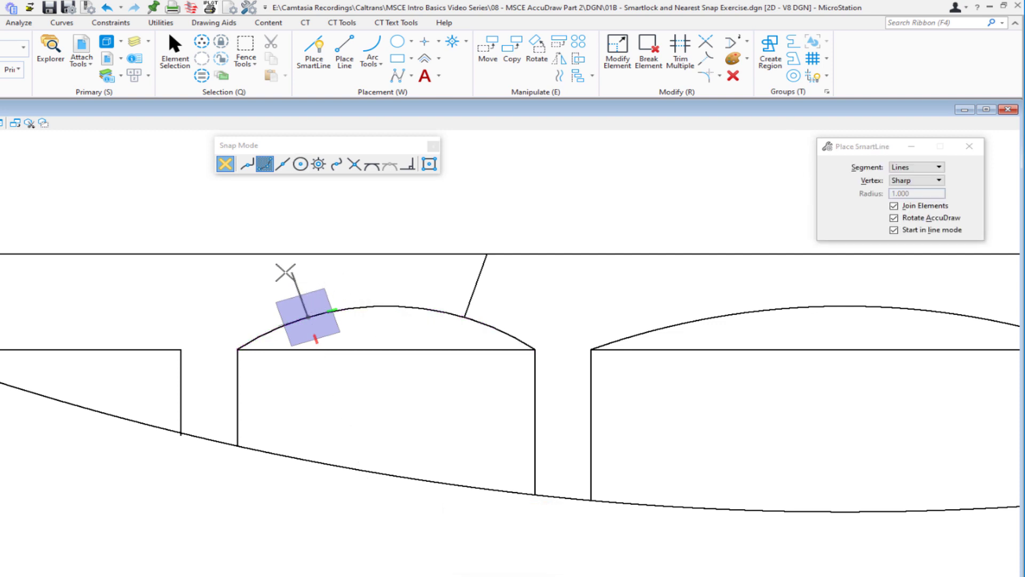
- Smartlock the SmartLine perpendicular to the small arc's left half and end it on the upper horizontal line with Nearest snap
{"action": "key", "text": "Return"}
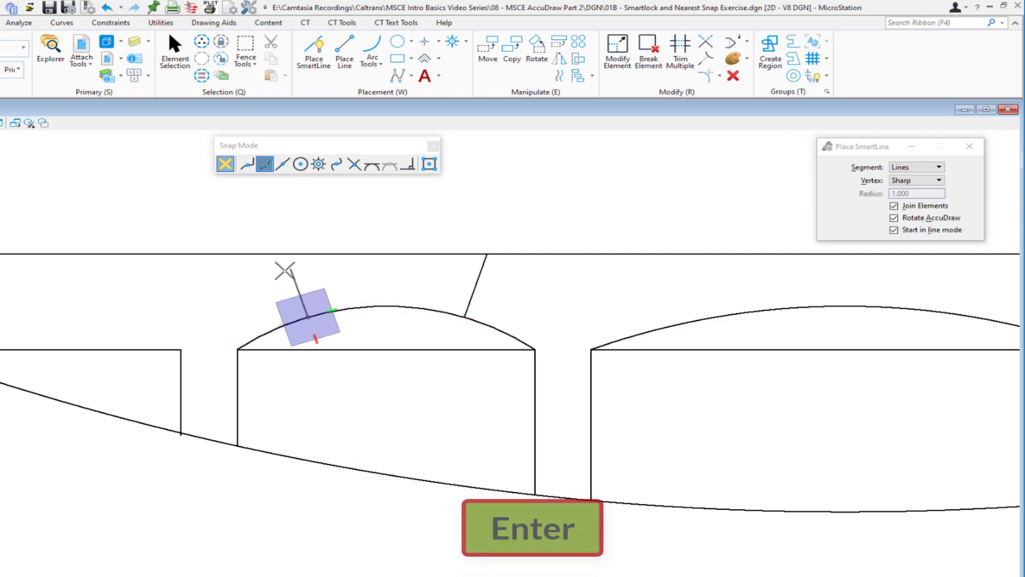
{"action": "key", "text": "n"}
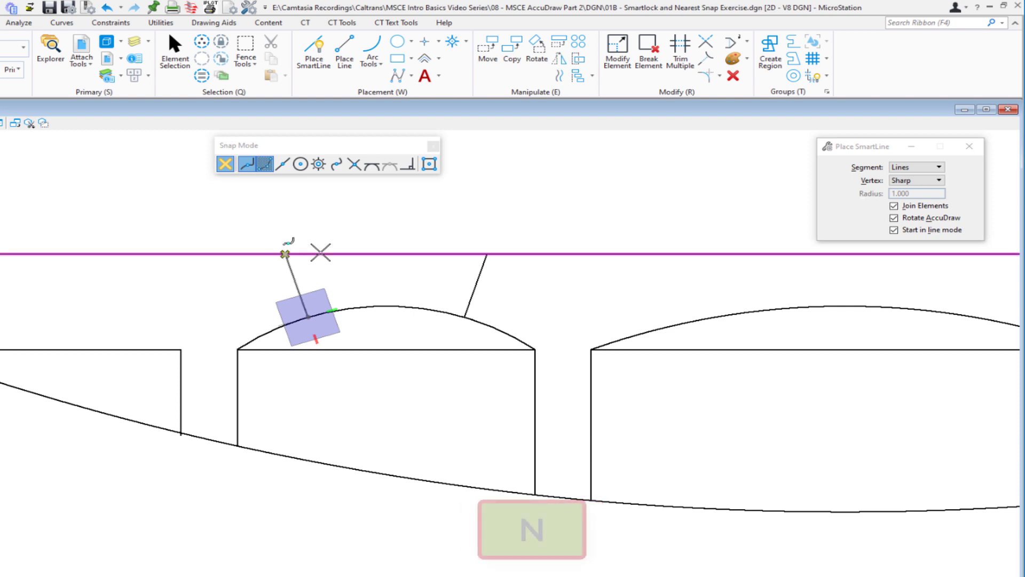
{"action": "left_click", "coordinate": [324, 260]}
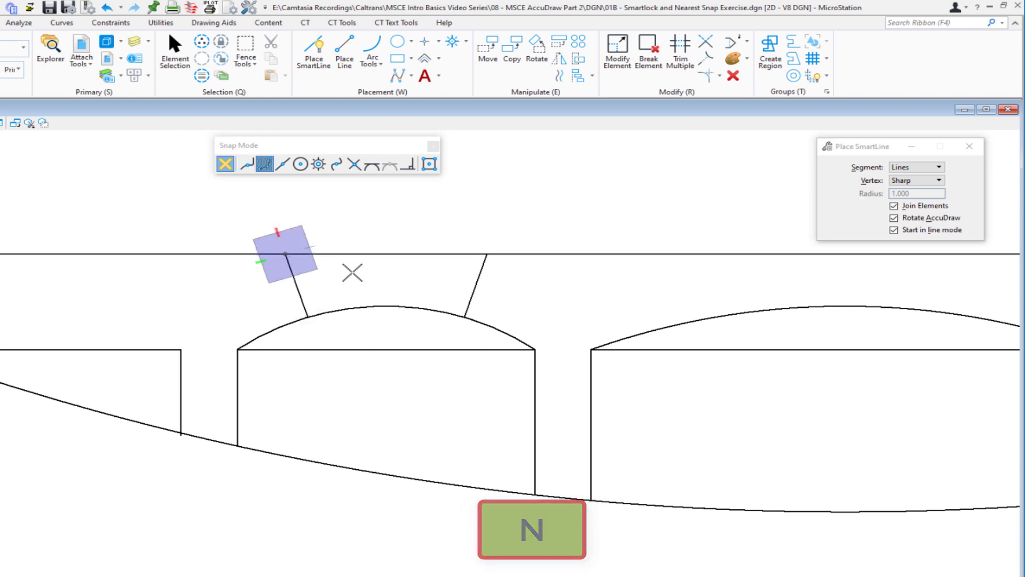
{"action": "right_click", "coordinate": [350, 270]}
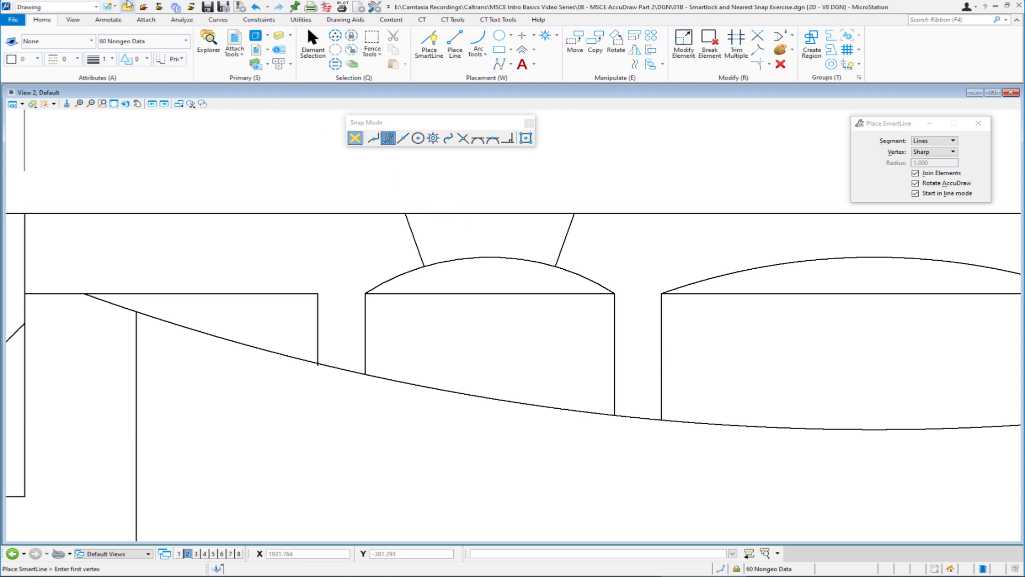
- Open the file 02- 3D AccuDraw Exercise.dgn and dock the Snap Mode toolbar vertically beside the views
{"action": "left_click", "coordinate": [128, 8]}
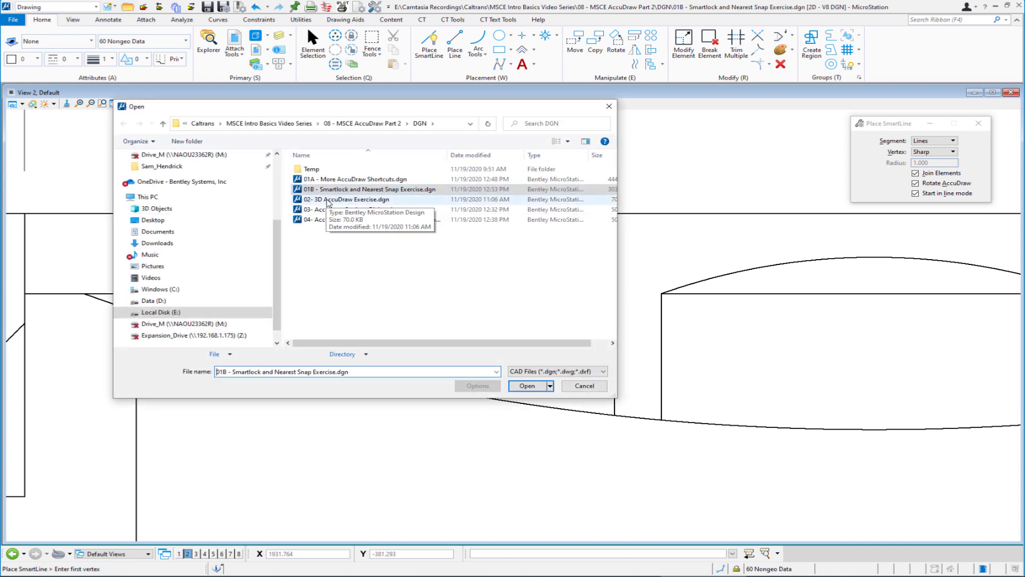
{"action": "double_click", "coordinate": [327, 199]}
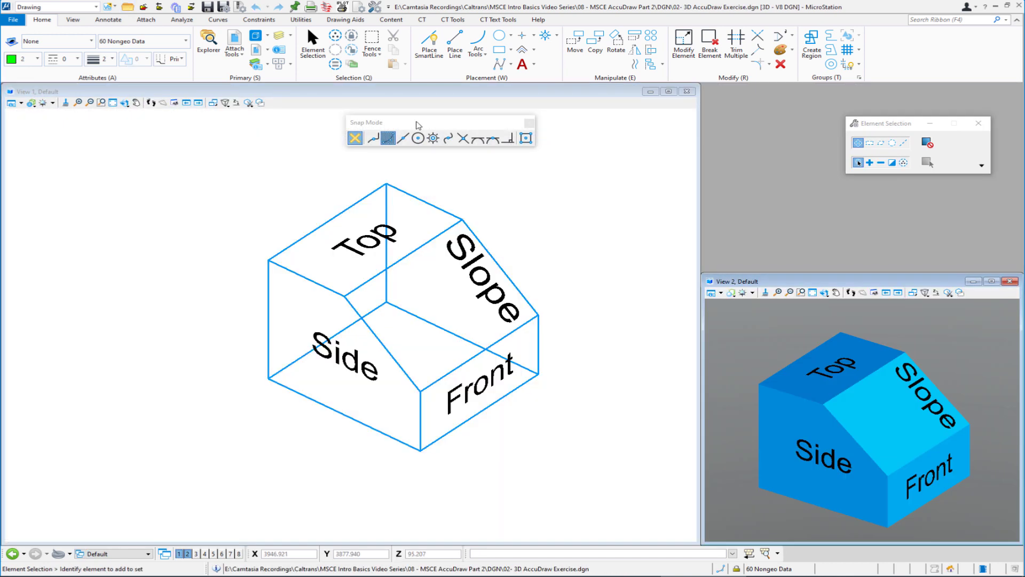
{"action": "left_click_drag", "start_coordinate": [418, 125], "coordinate": [1022, 149]}
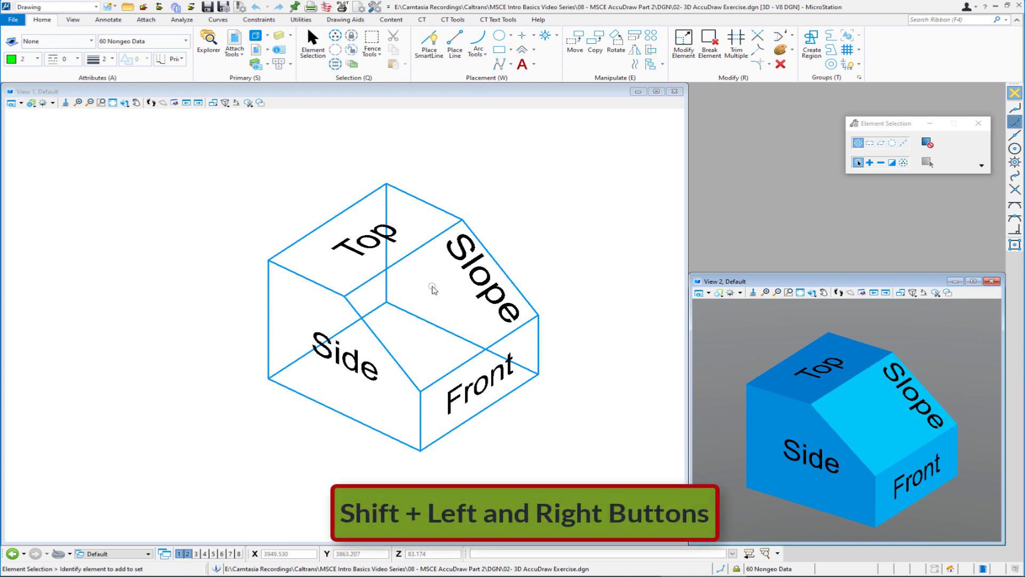
- Start a SmartLine at the vertex where the Top, Side and Slope faces meet and rotate the AccuDraw compass to Top, Side and Front
{"action": "mouse_move", "coordinate": [432, 287]}
{"action": "middle_mouse_down", "text": "shift"}
{"action": "mouse_move", "coordinate": [512, 237]}
{"action": "mouse_move", "coordinate": [499, 202]}
{"action": "mouse_move", "coordinate": [389, 199]}
{"action": "mouse_move", "coordinate": [373, 265]}
{"action": "mouse_move", "coordinate": [475, 295]}
{"action": "mouse_move", "coordinate": [522, 239]}
{"action": "mouse_move", "coordinate": [458, 194]}
{"action": "mouse_move", "coordinate": [364, 258]}
{"action": "mouse_move", "coordinate": [427, 311]}
{"action": "mouse_move", "coordinate": [373, 288]}
{"action": "mouse_move", "coordinate": [389, 316]}
{"action": "mouse_move", "coordinate": [407, 278]}
{"action": "mouse_move", "coordinate": [430, 288]}
{"action": "middle_mouse_up", "text": "shift"}
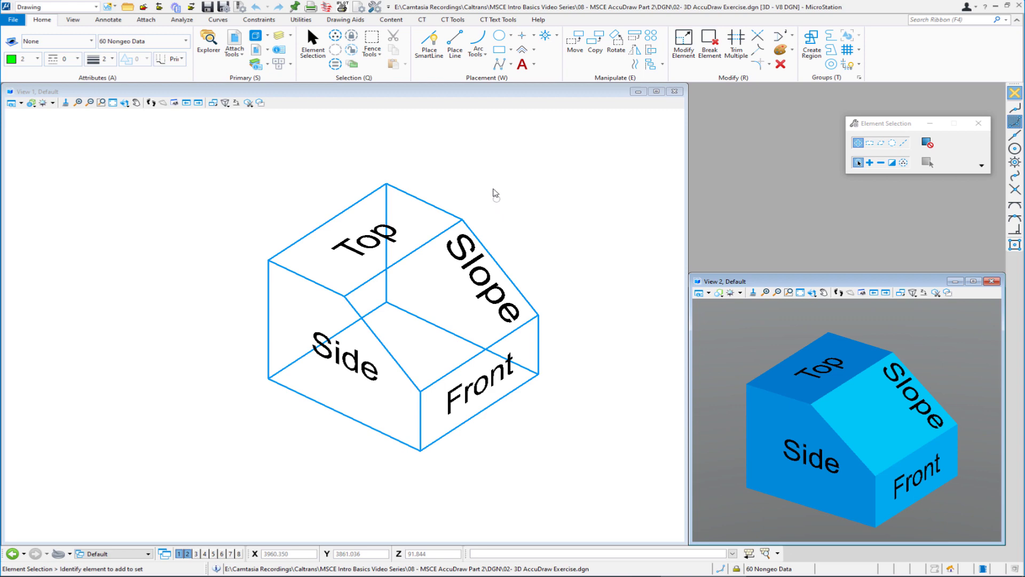
{"action": "left_click", "coordinate": [428, 52]}
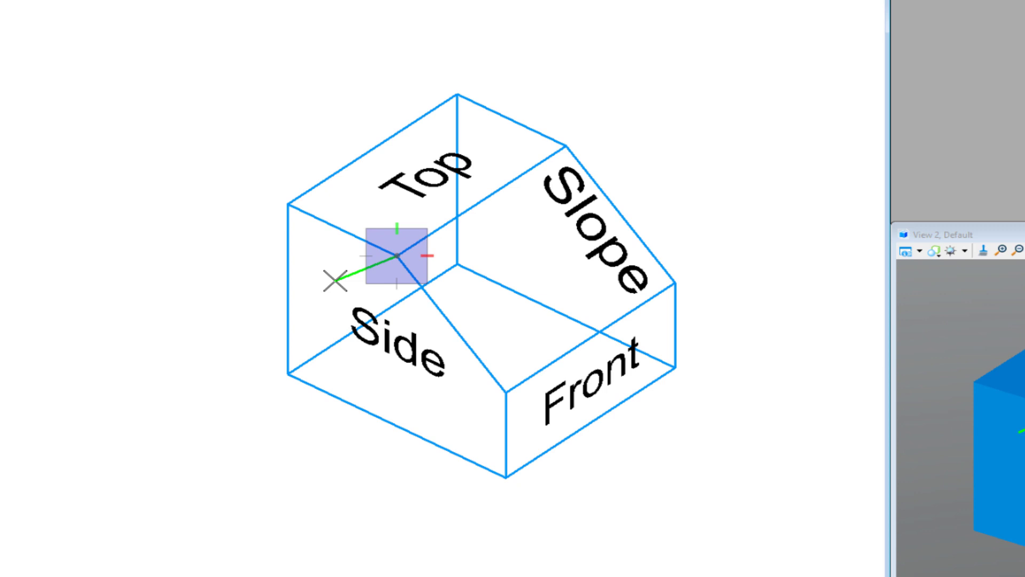
{"action": "key", "text": "t"}
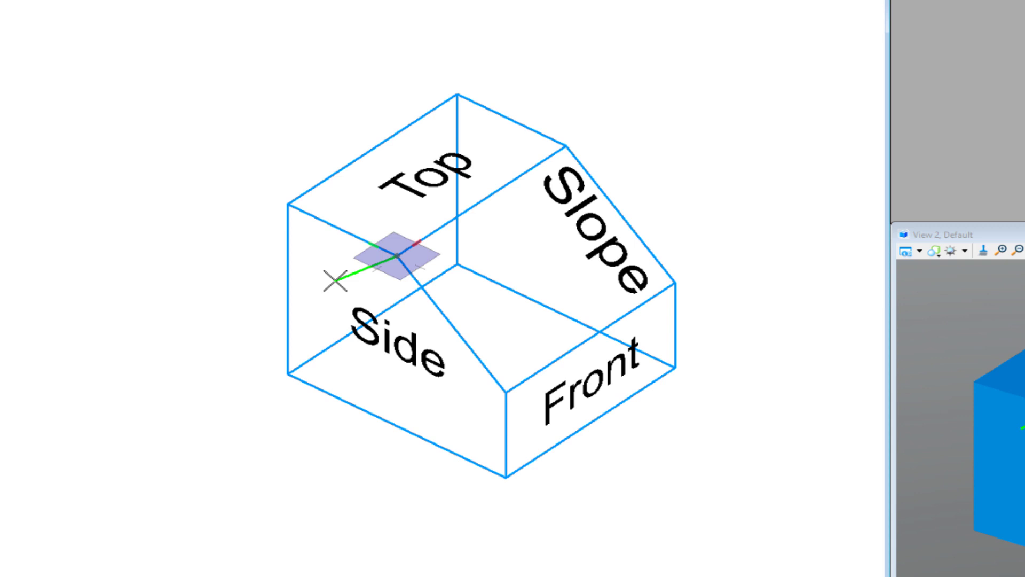
{"action": "key", "text": "s"}
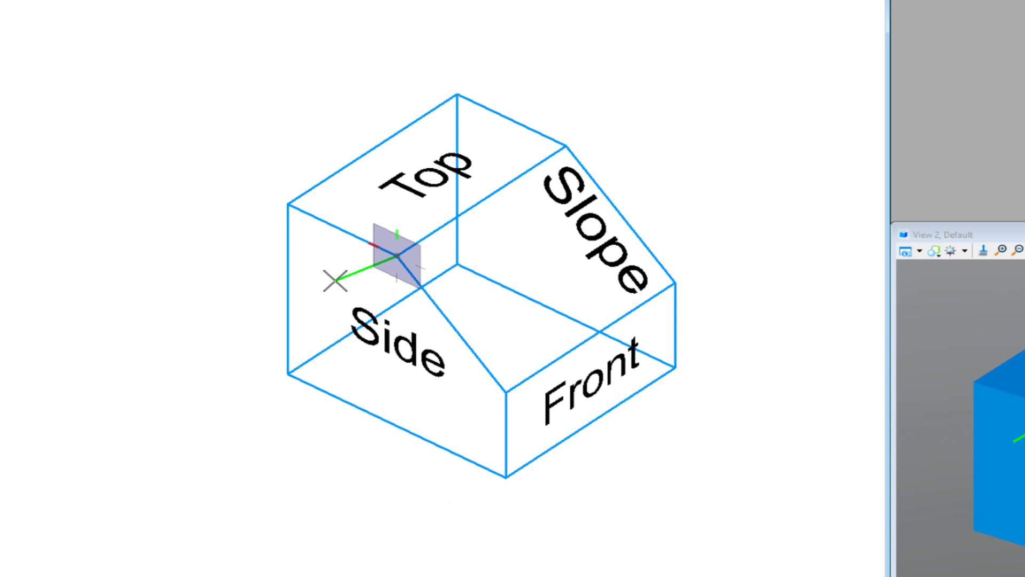
{"action": "key", "text": "f"}
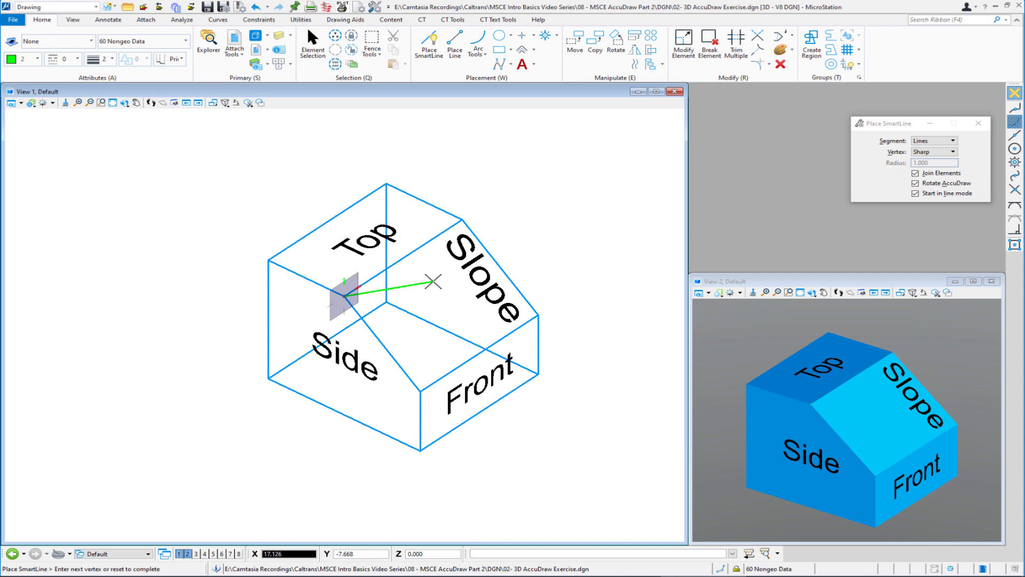
{"action": "right_click", "coordinate": [454, 272]}
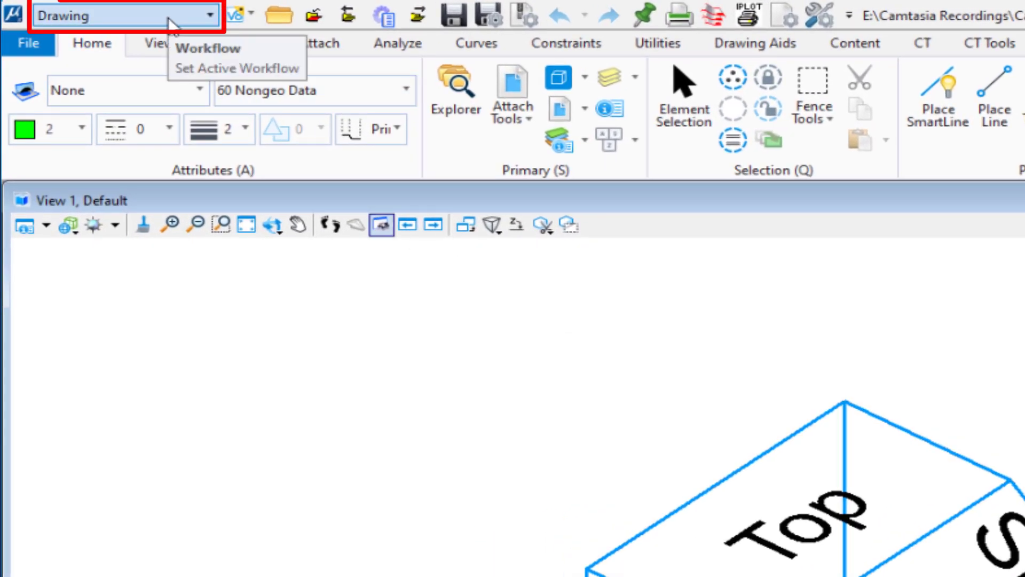
- Switch to the Modeling workflow and set the AccuDraw origin at the midpoint of the Side face's sloped edge
{"action": "left_click", "coordinate": [169, 20]}
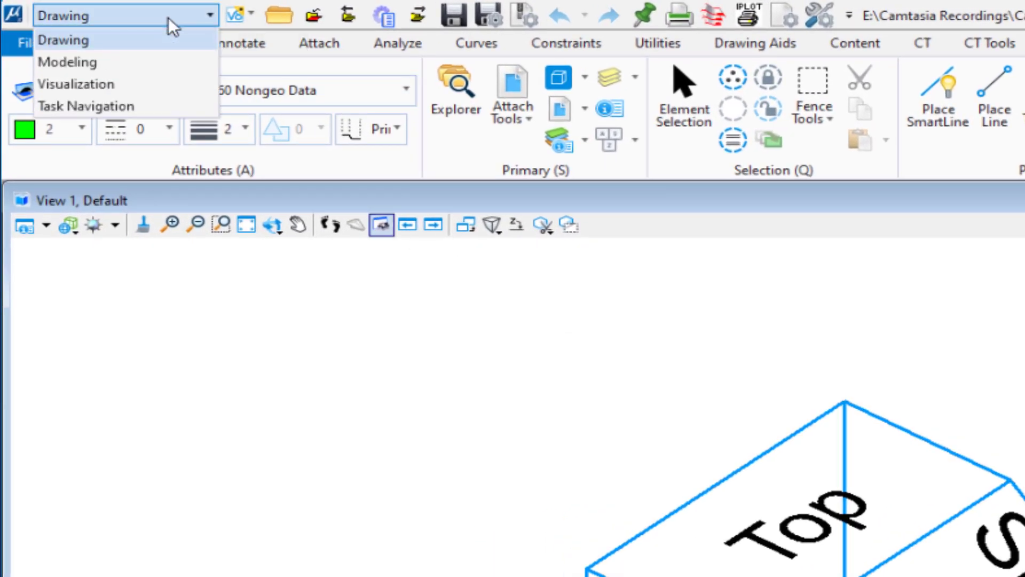
{"action": "left_click", "coordinate": [160, 63]}
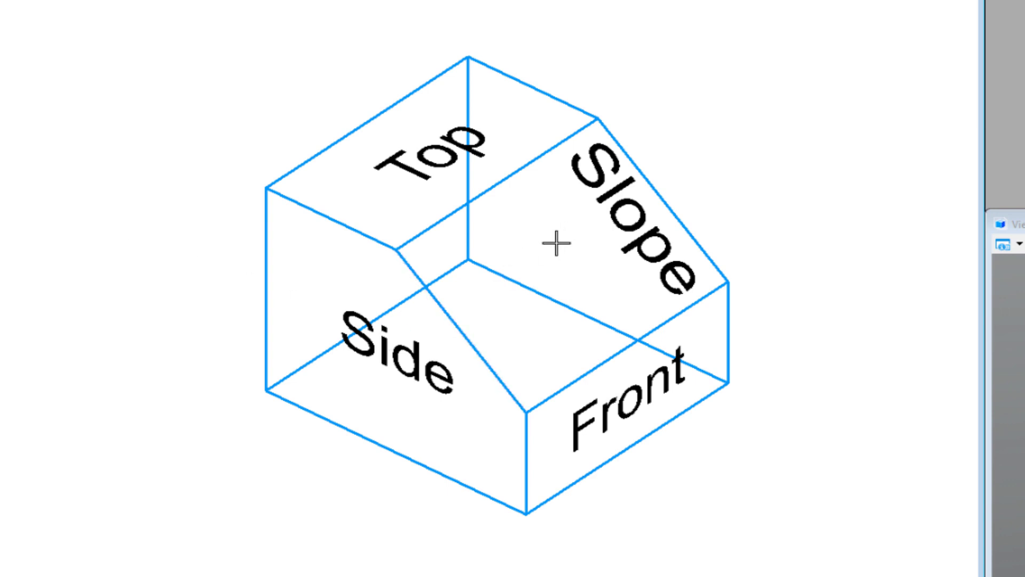
{"action": "middle_click", "coordinate": [462, 333], "text": "ctrl"}
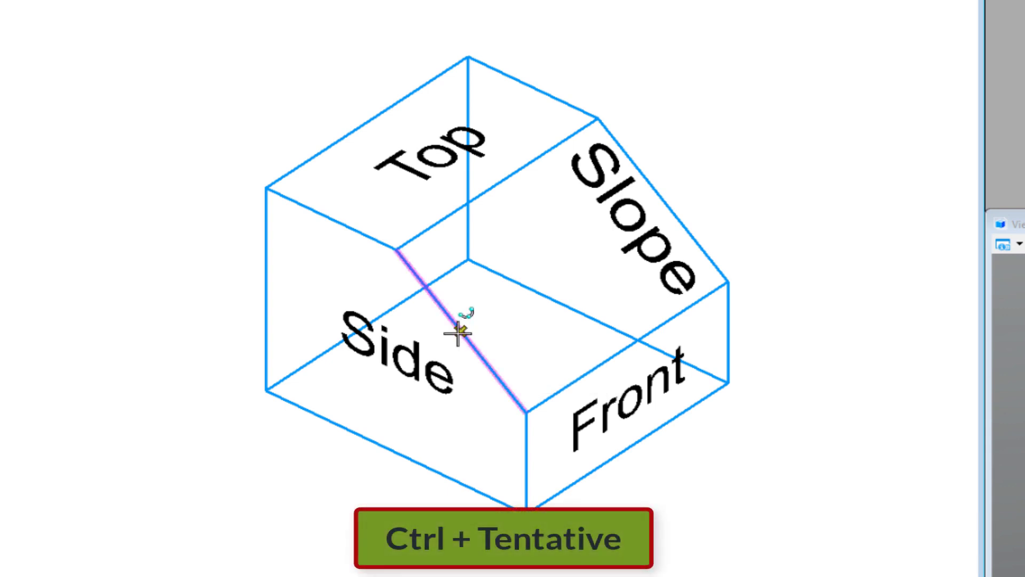
{"action": "middle_click", "coordinate": [460, 332], "text": "ctrl"}
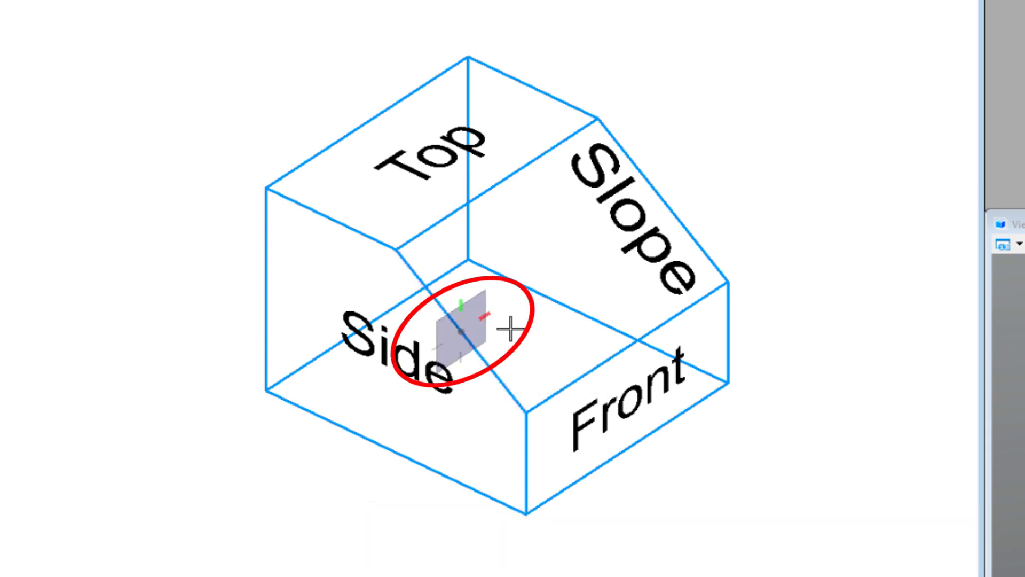
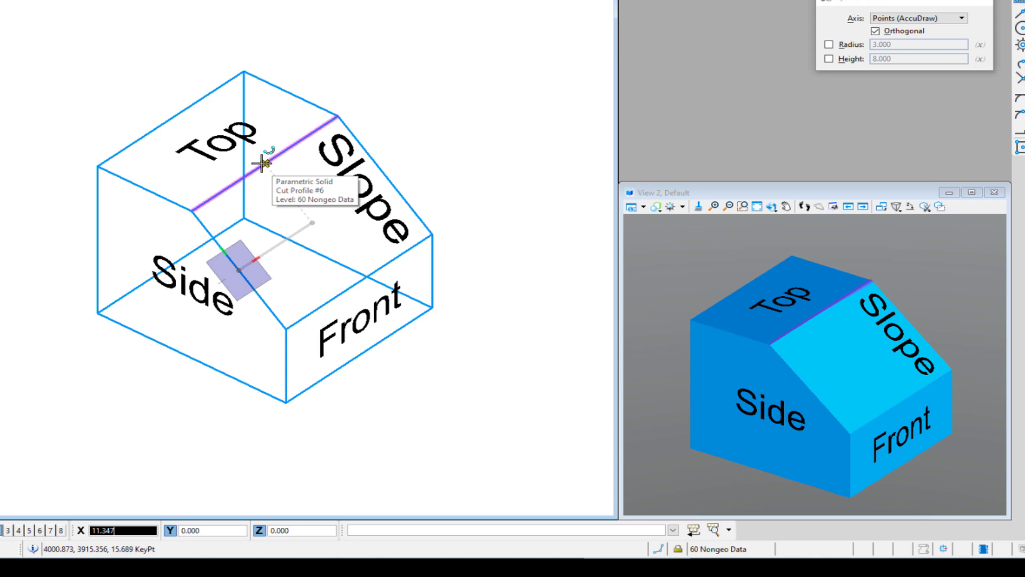
- Place a cylinder solid at the center of the Slope face with radius 3 and height 9, perpendicular to the face
{"action": "left_click", "coordinate": [261, 163]}
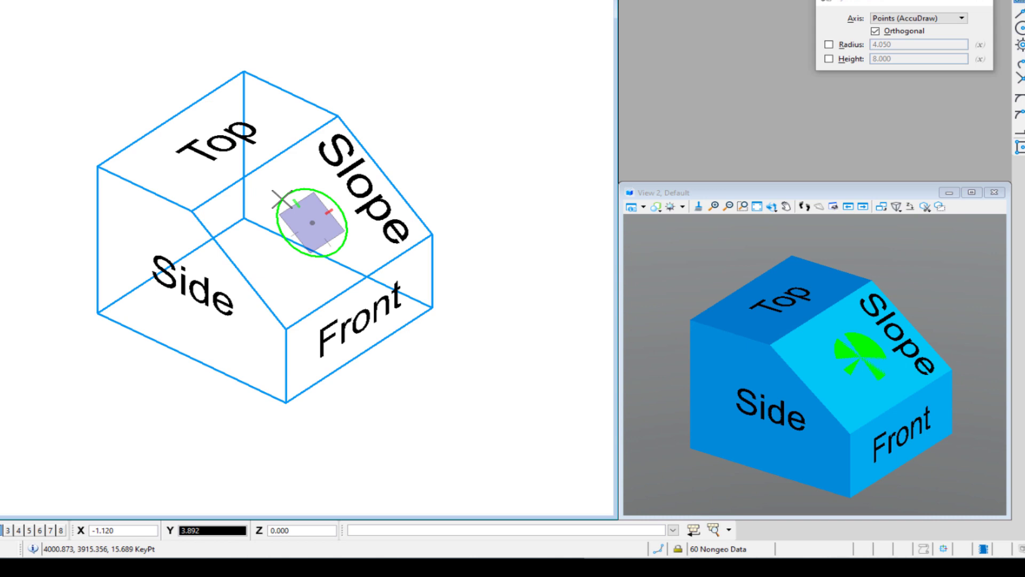
{"action": "type", "text": "3"}
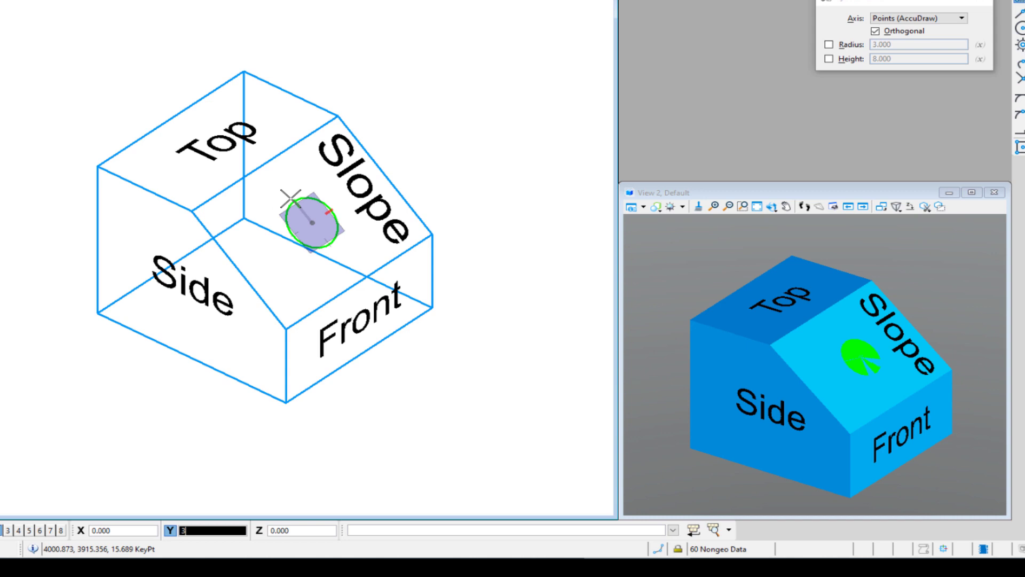
{"action": "left_click", "coordinate": [292, 201]}
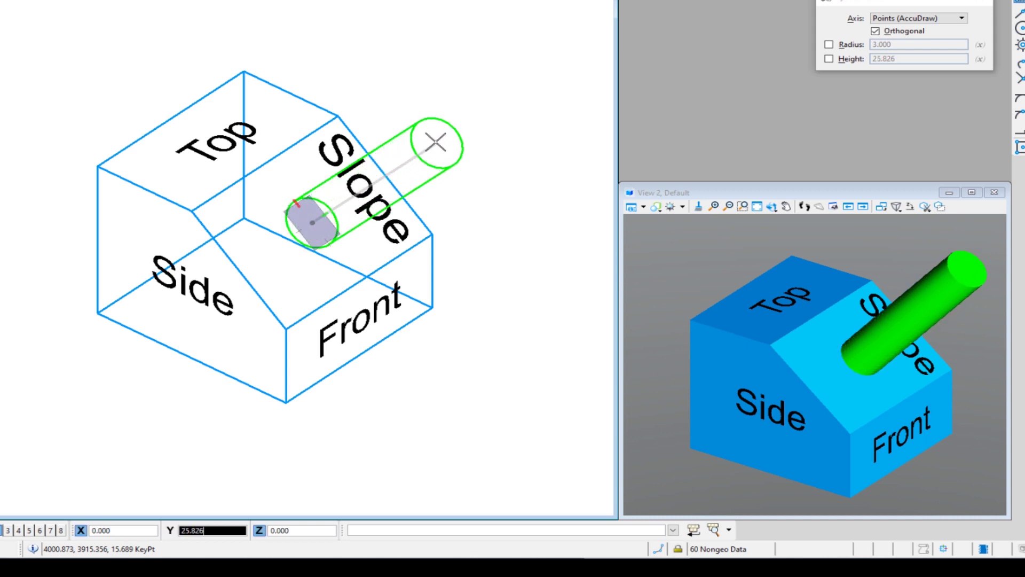
{"action": "type", "text": "9"}
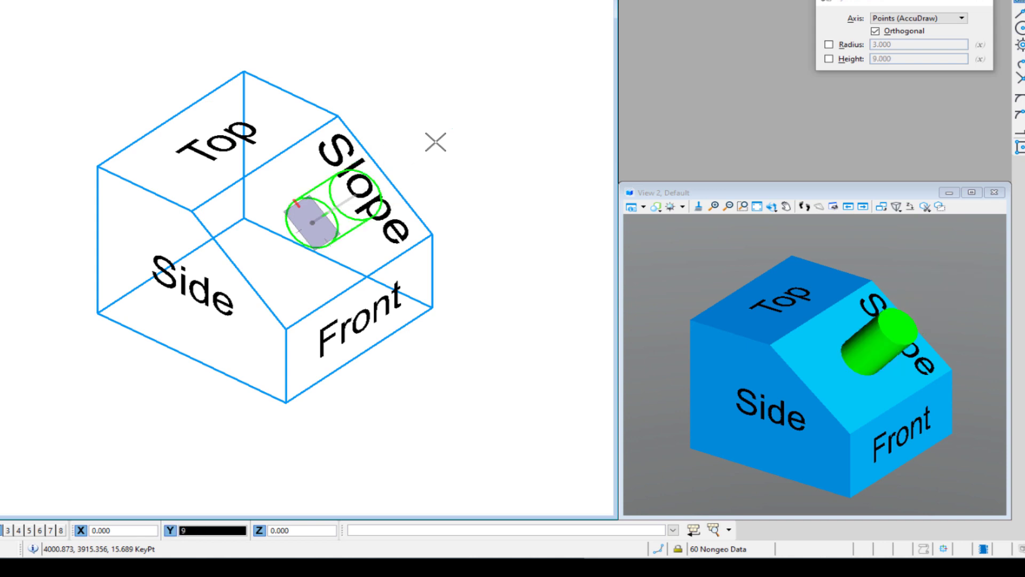
{"action": "left_click", "coordinate": [435, 142]}
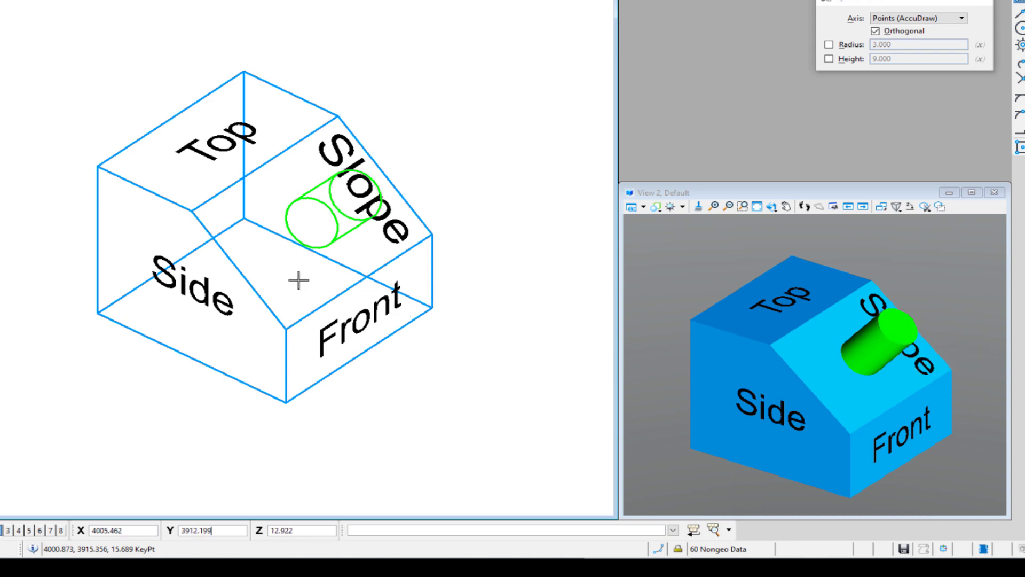
{"action": "middle_click_drag", "start_coordinate": [294, 272], "coordinate": [187, 277], "text": "shift"}
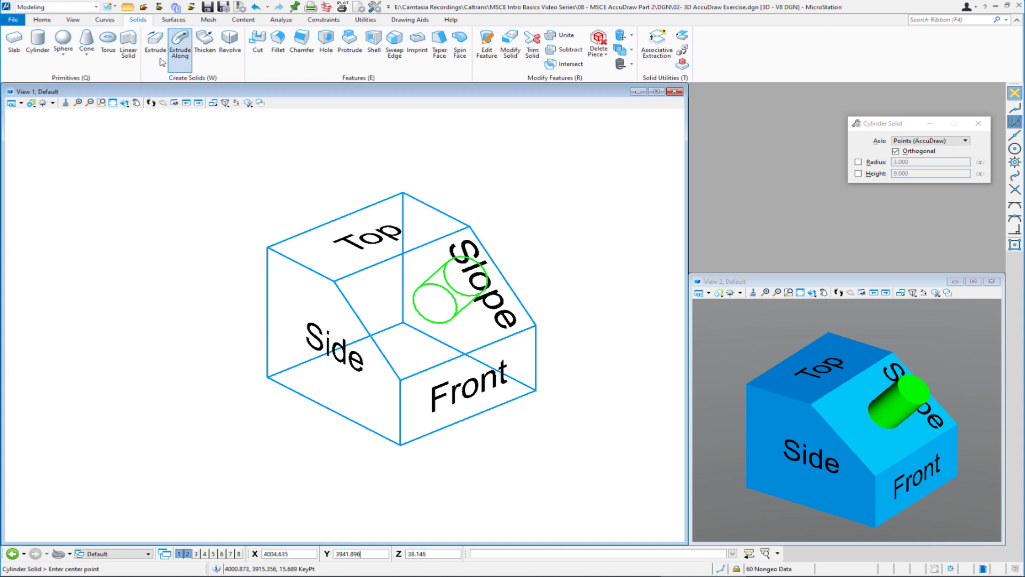
- Open the file 03- AccuDraw Settings Dialog.dgn and bring up the AccuDraw Settings dialog
{"action": "left_click", "coordinate": [127, 7]}
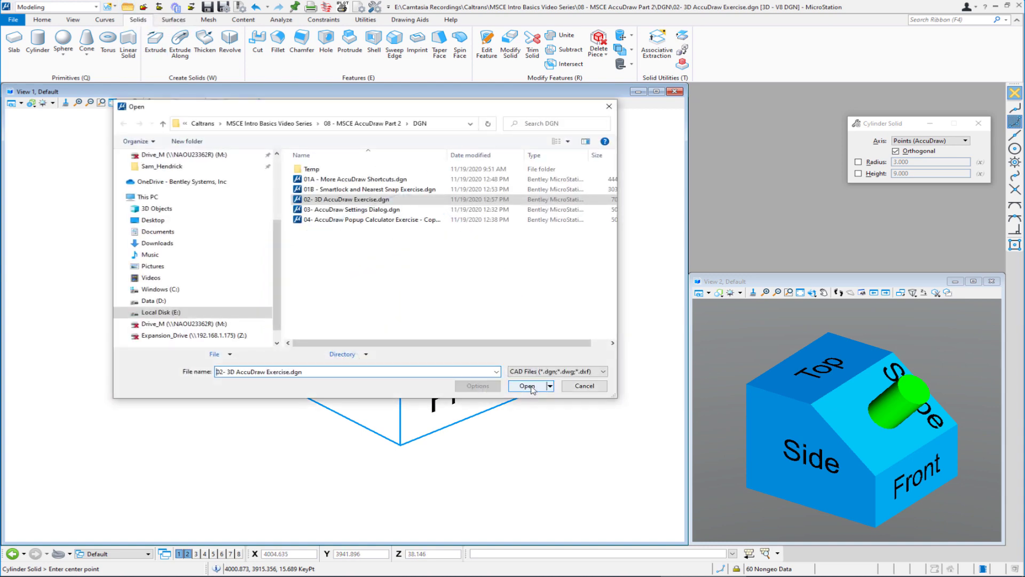
{"action": "double_click", "coordinate": [350, 212]}
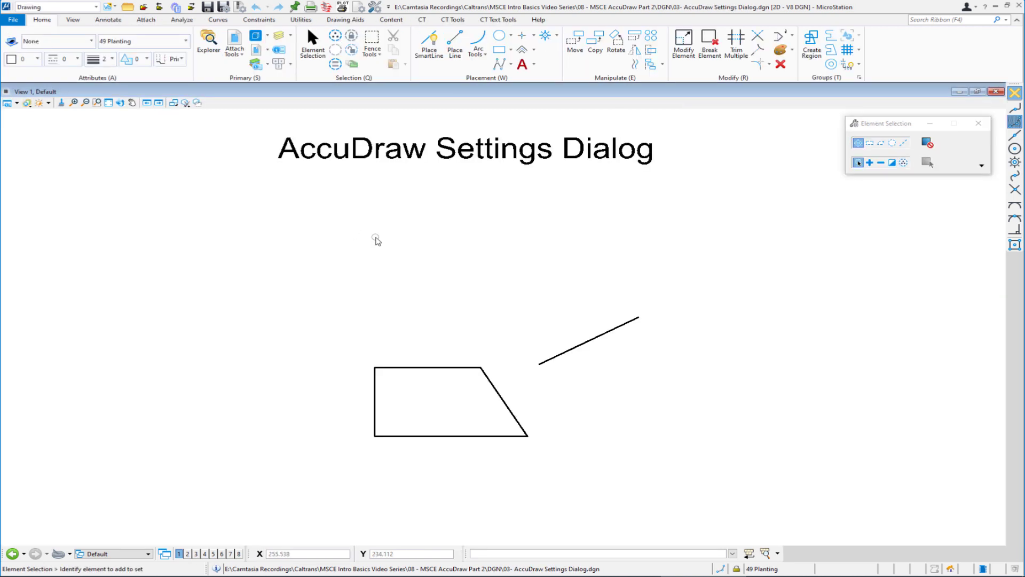
{"action": "key", "text": "g"}
{"action": "key", "text": "s"}
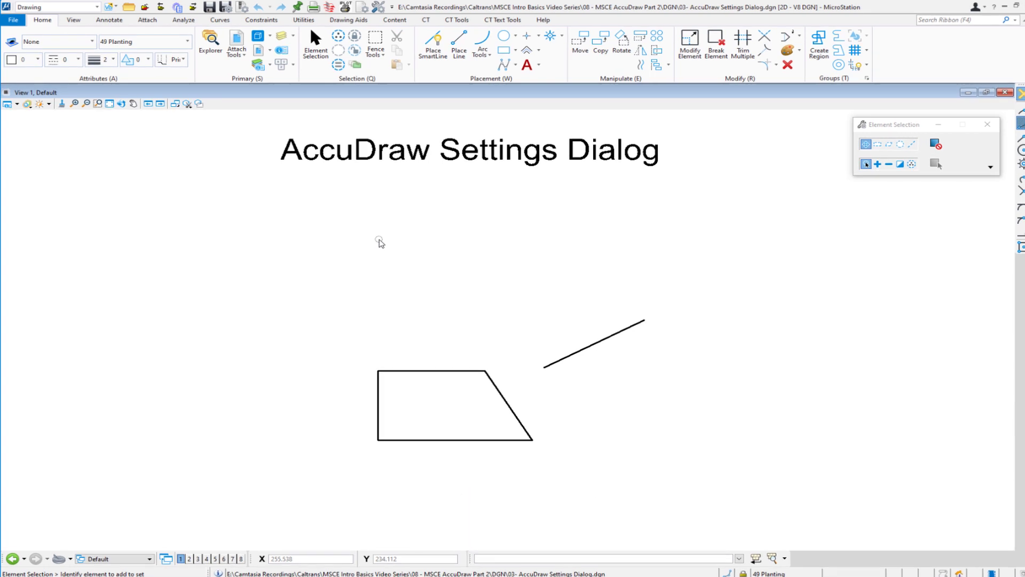
{"action": "left_click", "coordinate": [349, 21]}
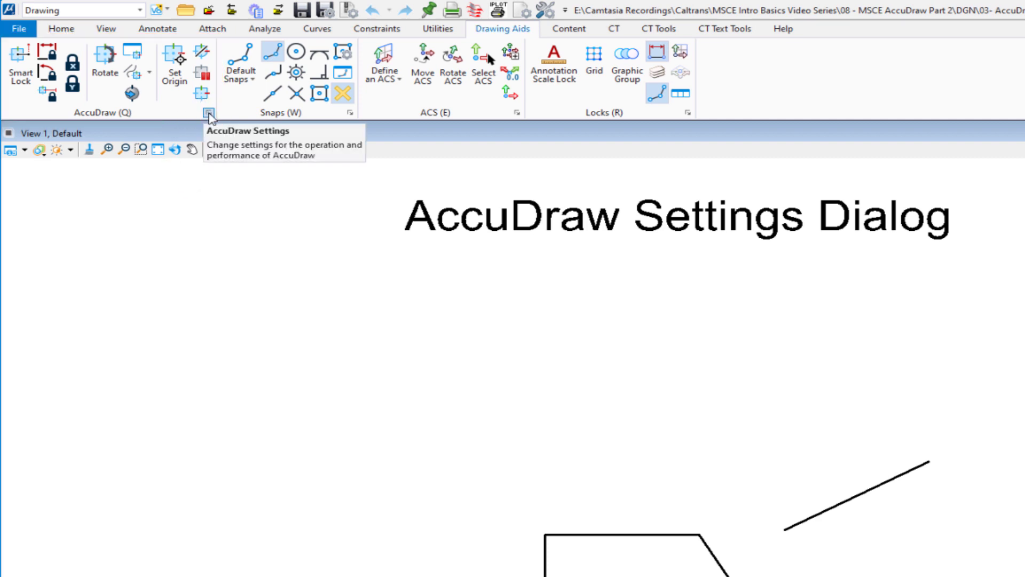
{"action": "left_click", "coordinate": [209, 114]}
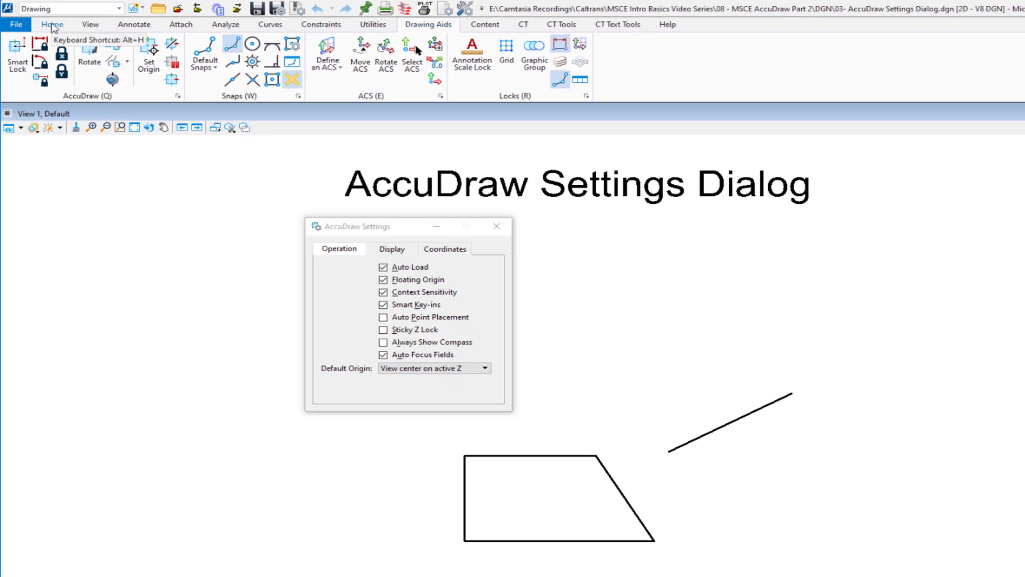
- Draw a sloped single-segment SmartLine above the existing line with Context Sensitivity on, and undo it
{"action": "left_click", "coordinate": [52, 25]}
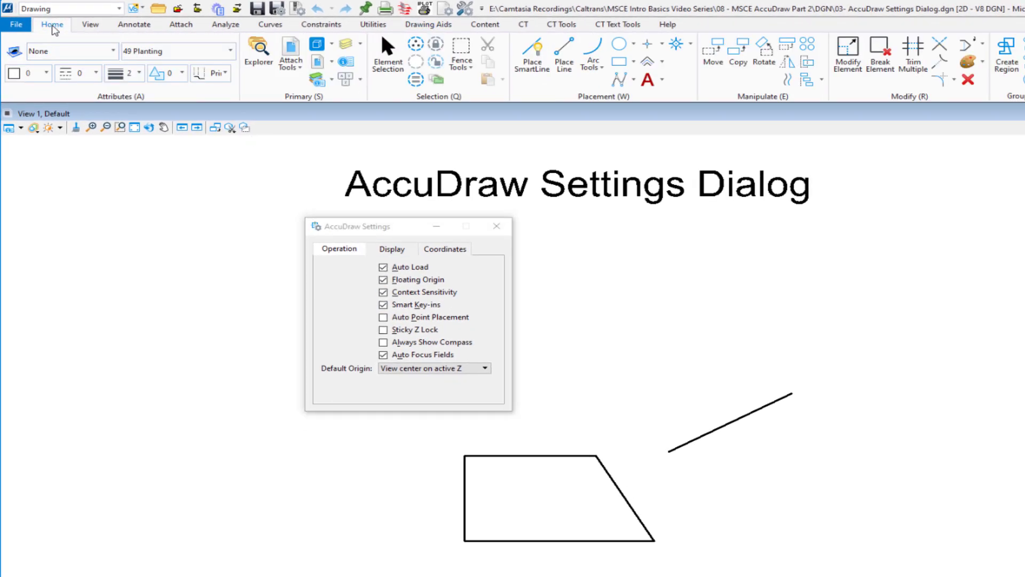
{"action": "left_click", "coordinate": [526, 69]}
{"action": "left_click", "coordinate": [596, 349]}
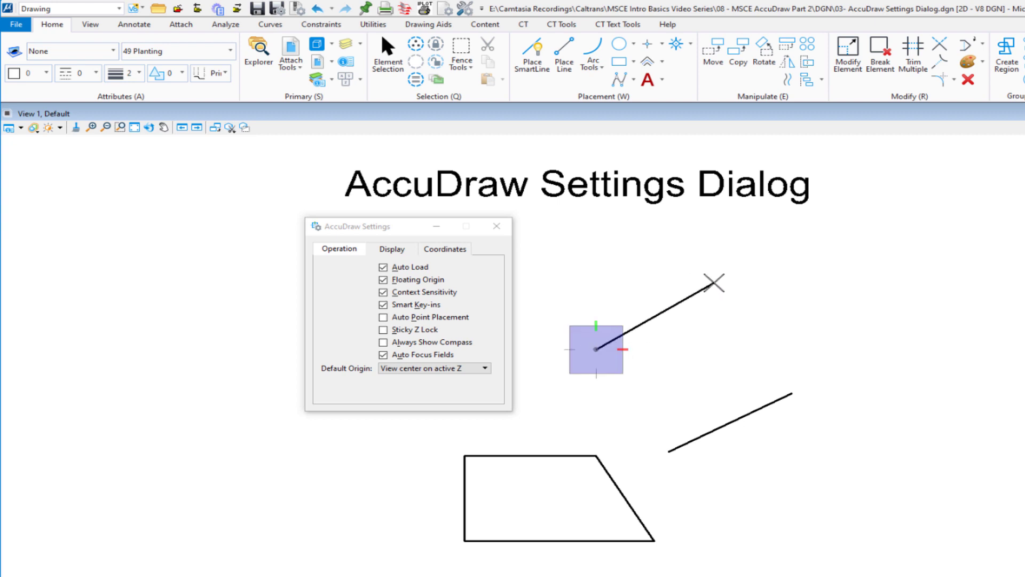
{"action": "left_click", "coordinate": [714, 283]}
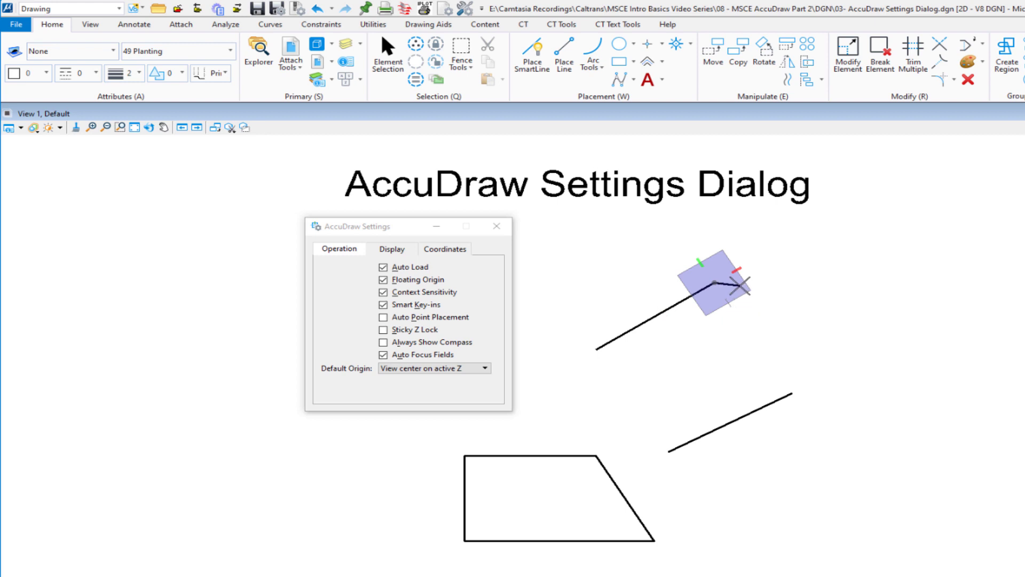
{"action": "right_click", "coordinate": [739, 286]}
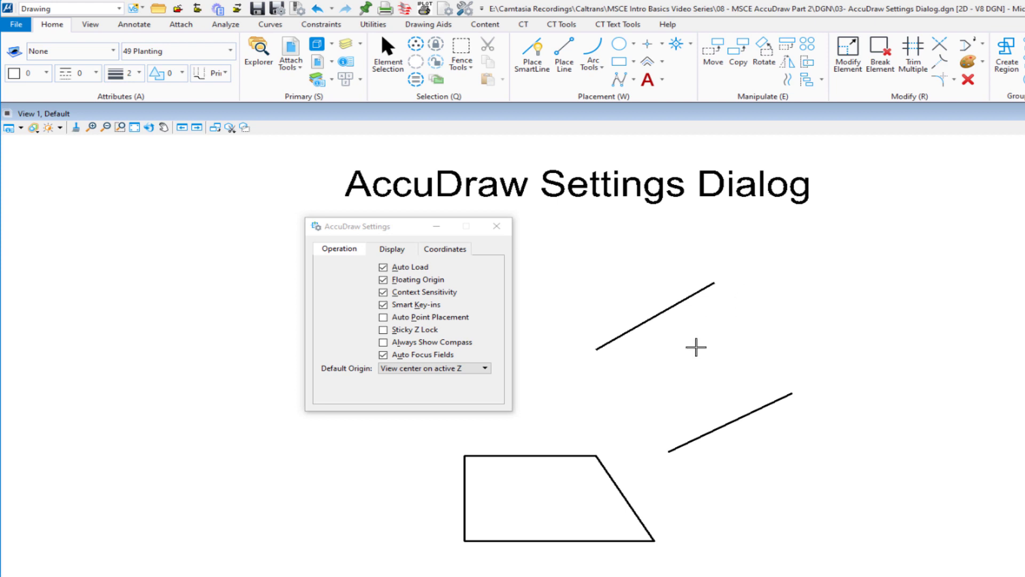
{"action": "key", "text": "ctrl+z"}
- Test a sloped SmartLine segment with Context Sensitivity turned off, undoing the segment and restoring the setting
{"action": "left_click", "coordinate": [419, 291]}
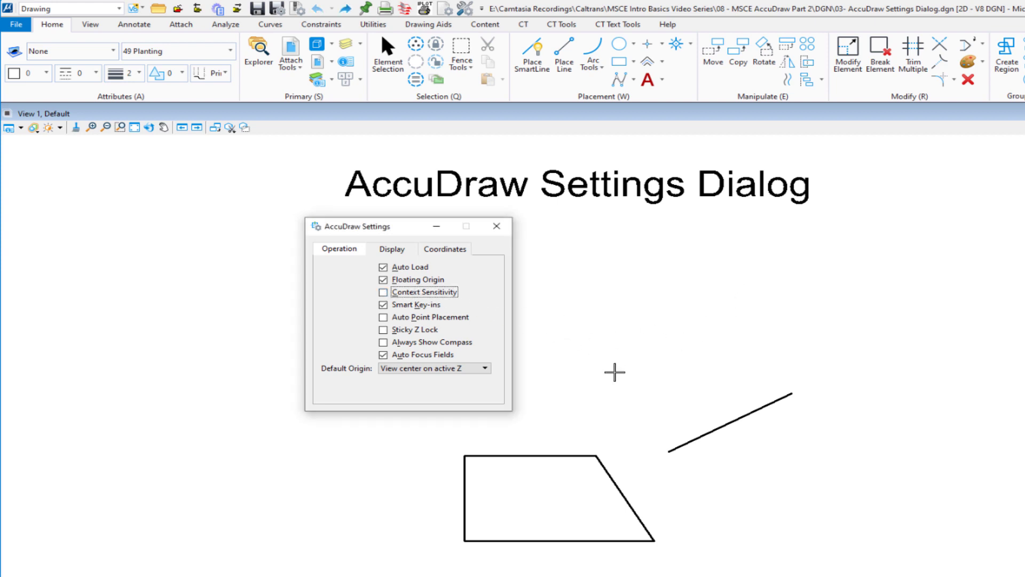
{"action": "left_click", "coordinate": [614, 370]}
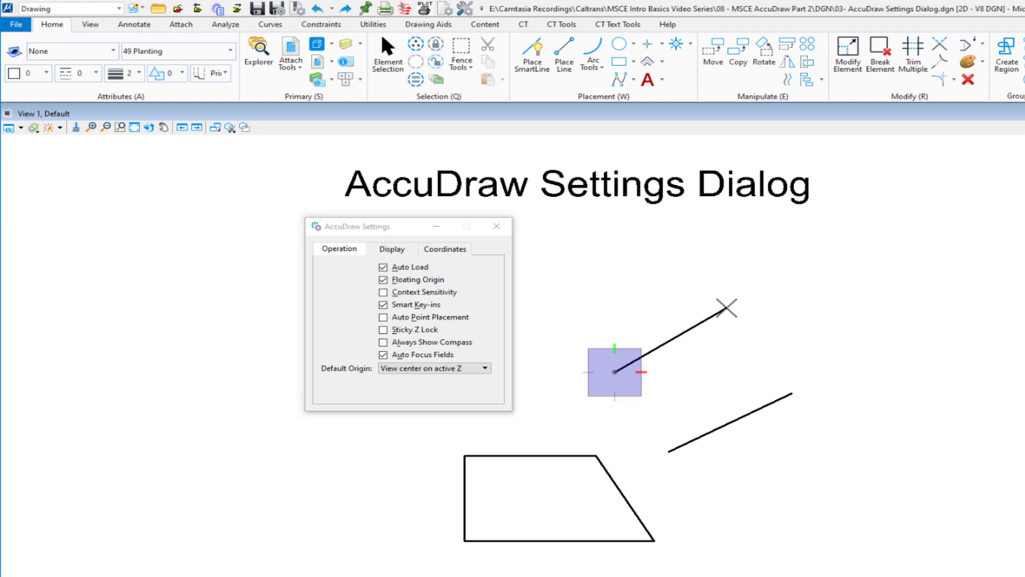
{"action": "left_click", "coordinate": [726, 308]}
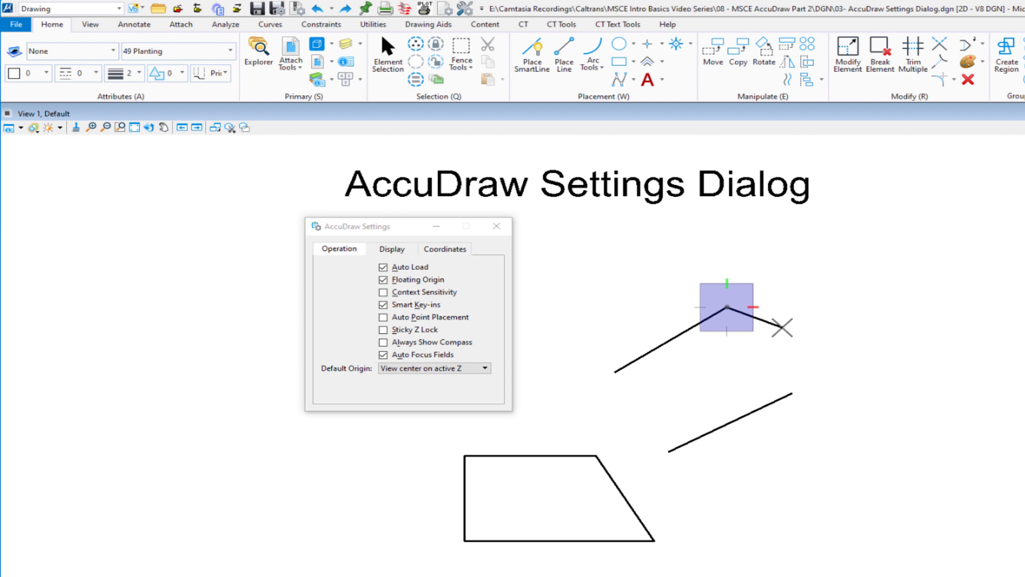
{"action": "right_click", "coordinate": [783, 327]}
{"action": "key", "text": "ctrl+z"}
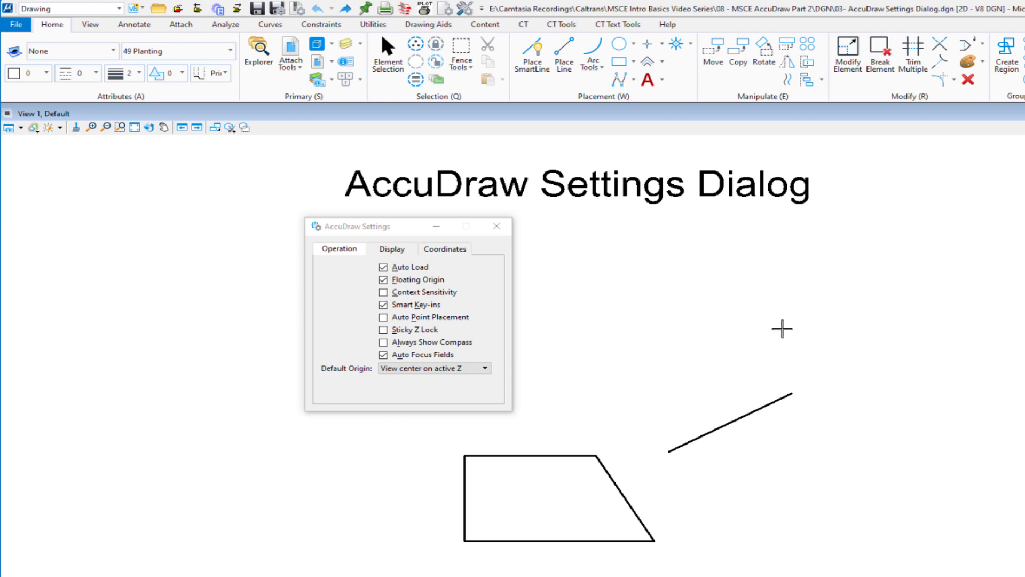
{"action": "left_click", "coordinate": [426, 297]}
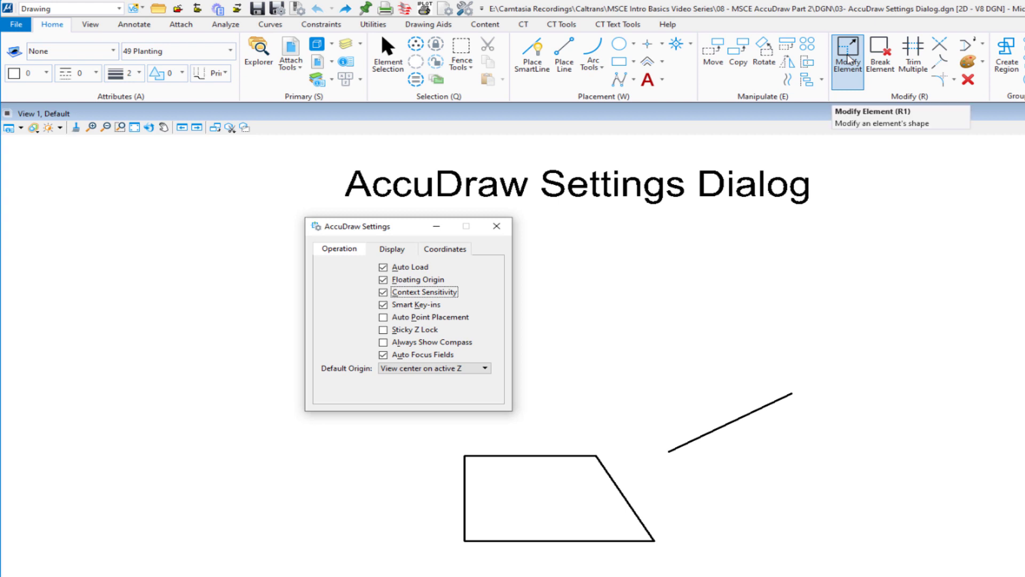
- Try Modify Element on the upper end of the sloped line with Context Sensitivity on, and cancel the change
{"action": "left_click", "coordinate": [847, 59]}
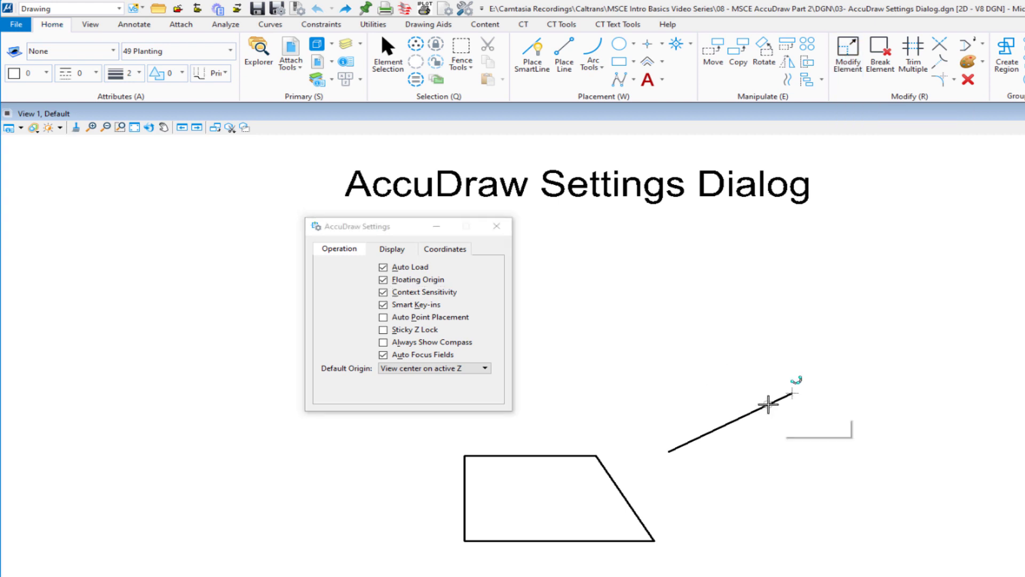
{"action": "left_click", "coordinate": [763, 405]}
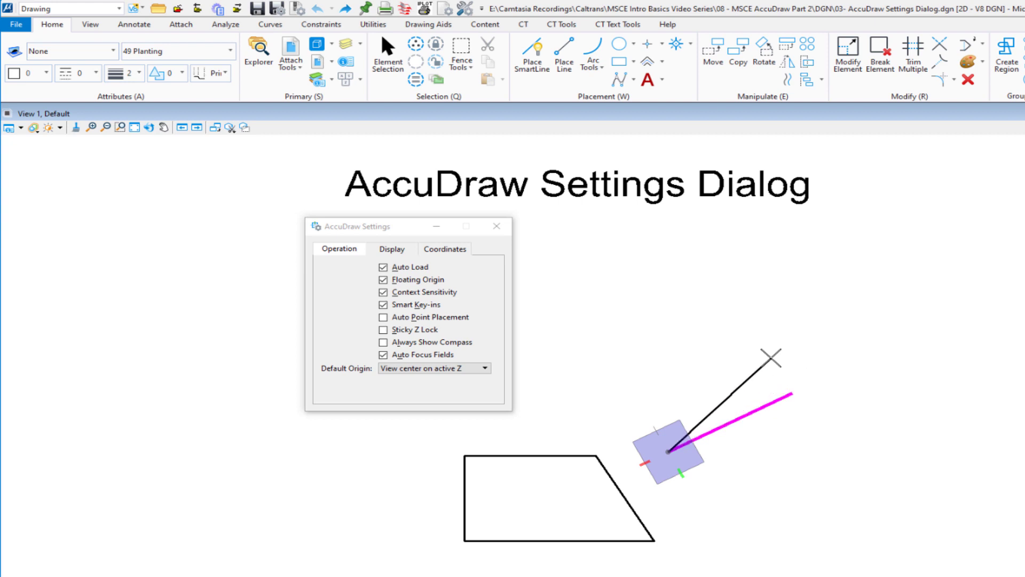
{"action": "right_click", "coordinate": [770, 357]}
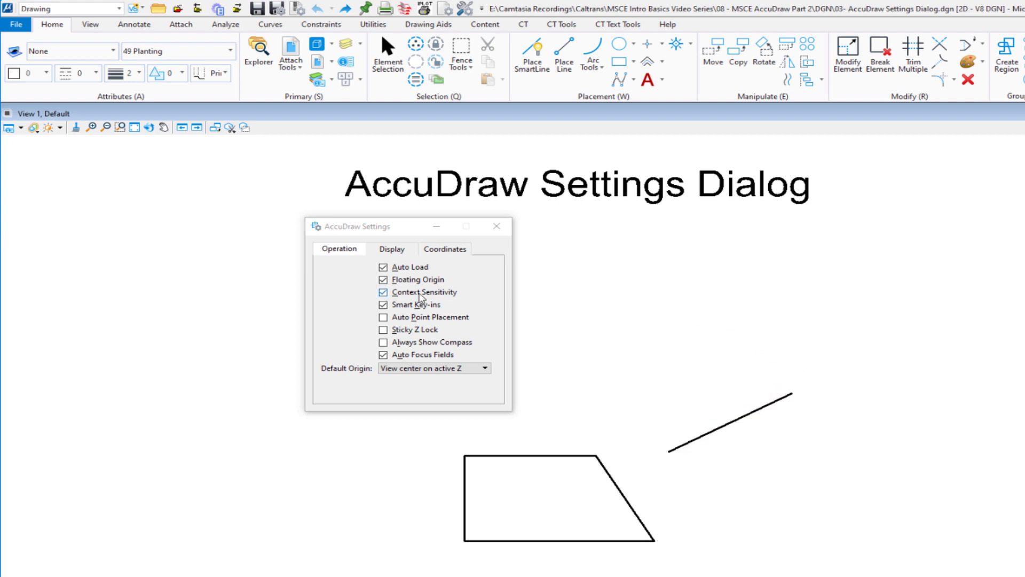
- Test Modify Element on the sloped line with Context Sensitivity turned off, cancelling the change and restoring the setting
{"action": "left_click", "coordinate": [420, 292]}
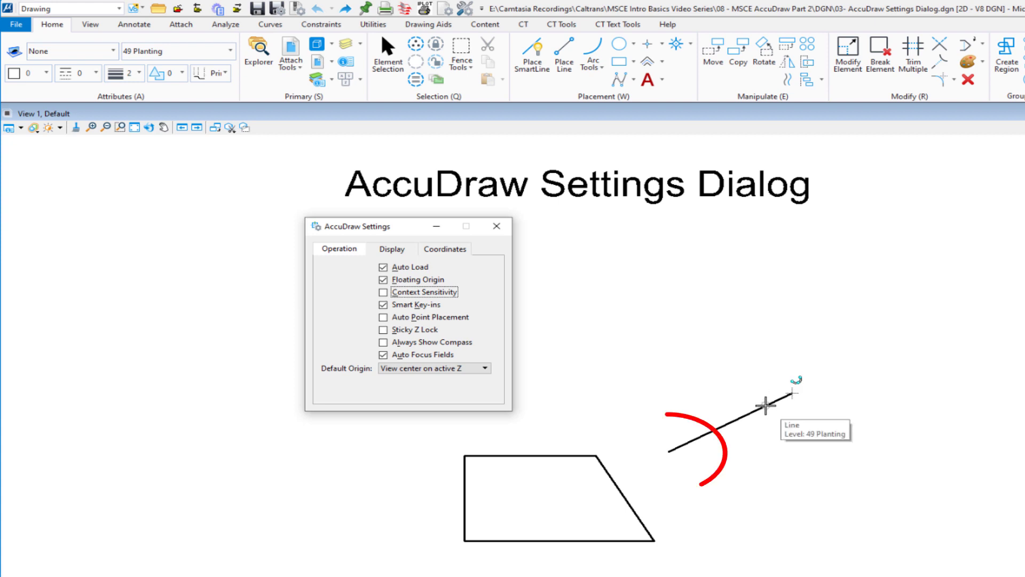
{"action": "left_click", "coordinate": [668, 451]}
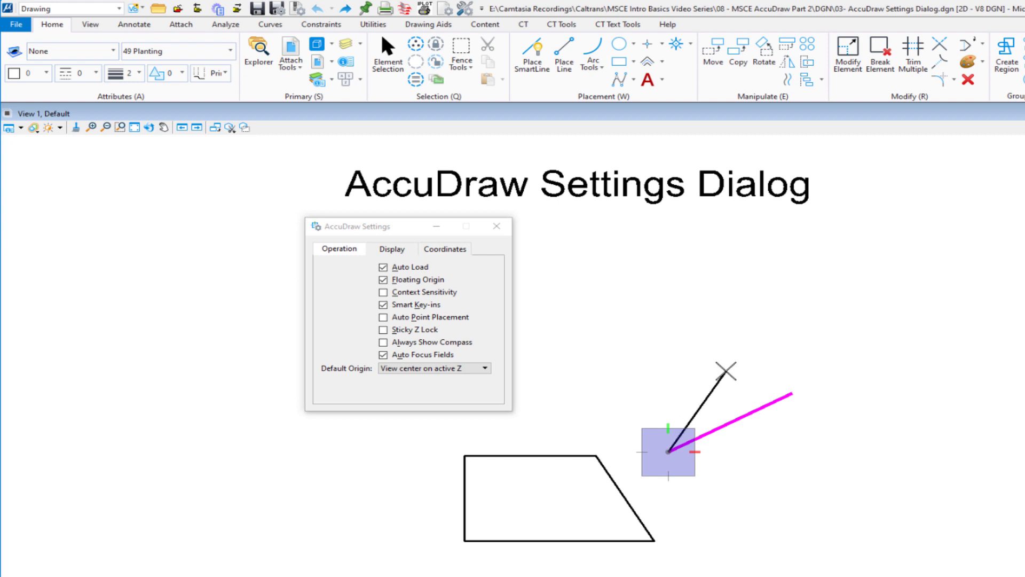
{"action": "right_click", "coordinate": [726, 370]}
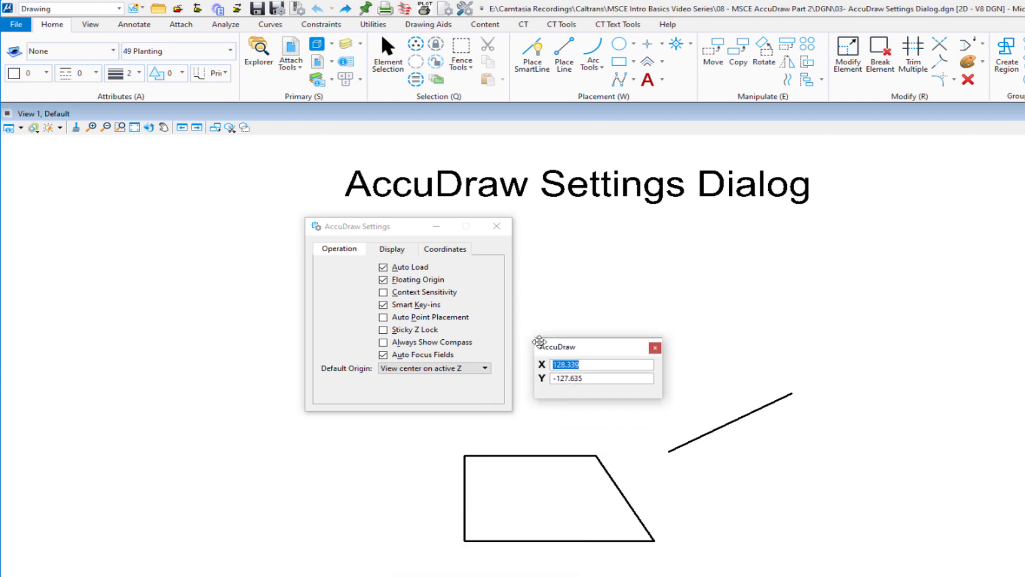
{"action": "left_click", "coordinate": [418, 293]}
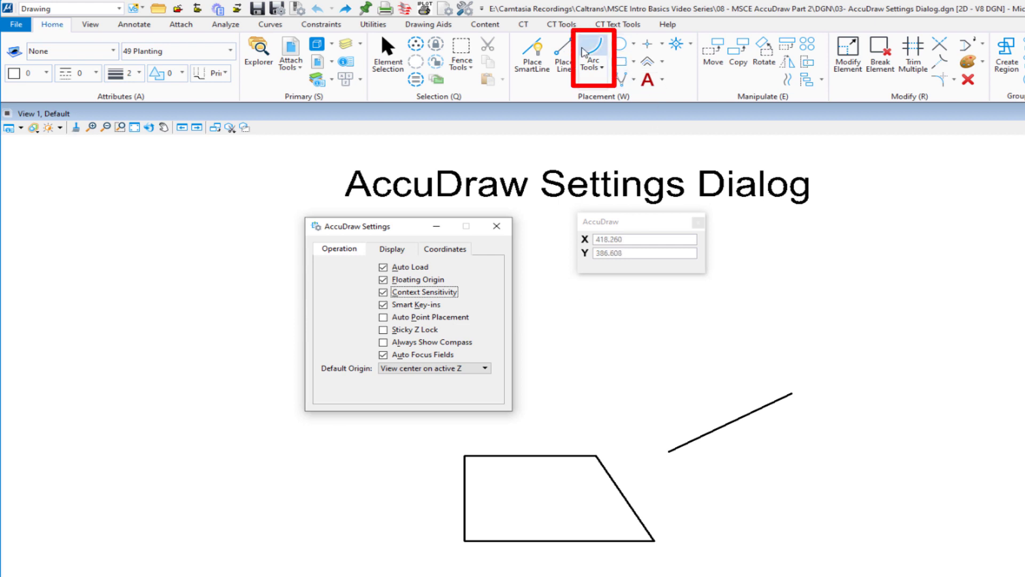
- Place an arc above the sloped line by start point and center, with a radius of about 51.6 and a sweep of about 122°
{"action": "left_click", "coordinate": [588, 48]}
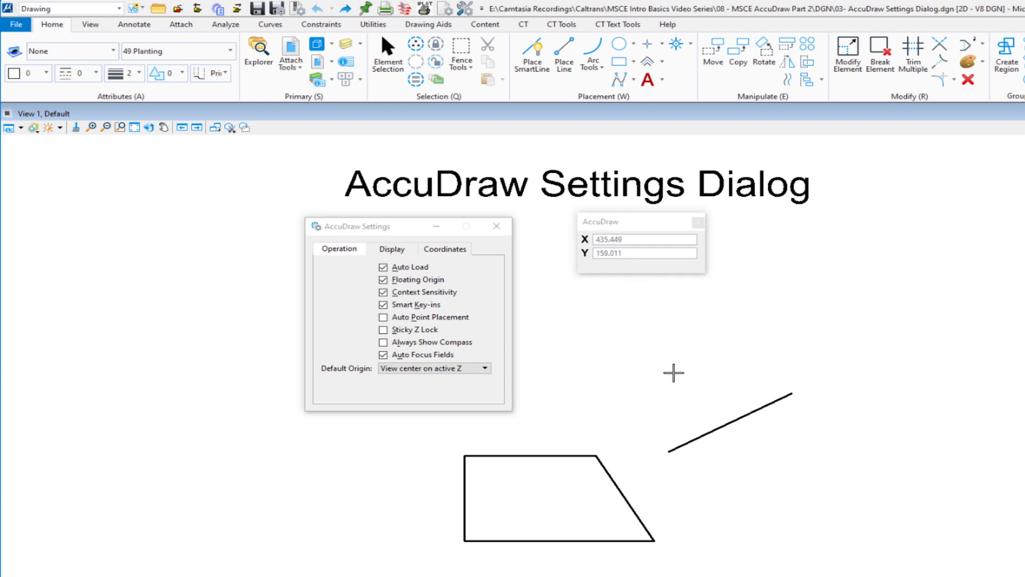
{"action": "left_click", "coordinate": [698, 379]}
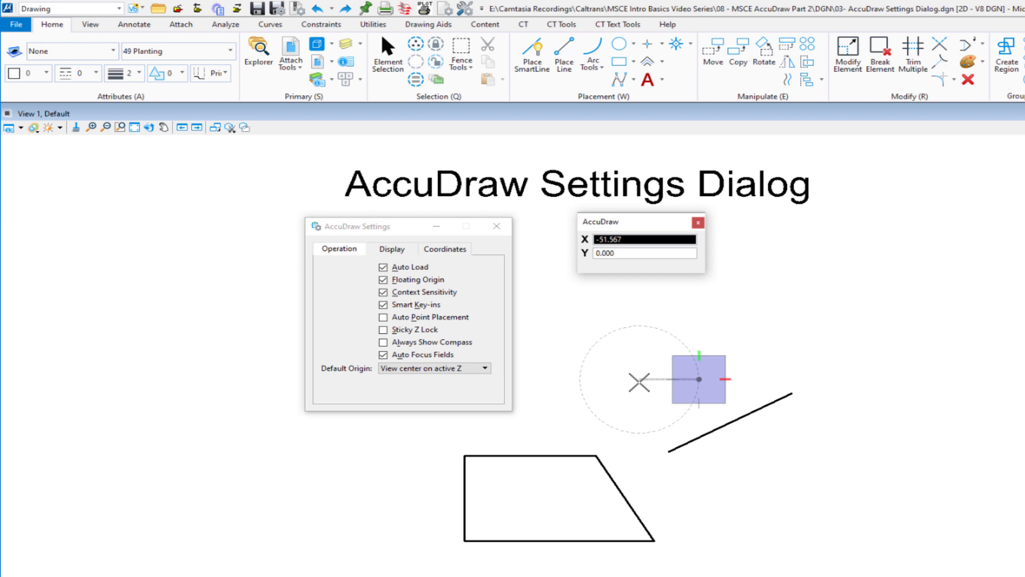
{"action": "left_click", "coordinate": [639, 382]}
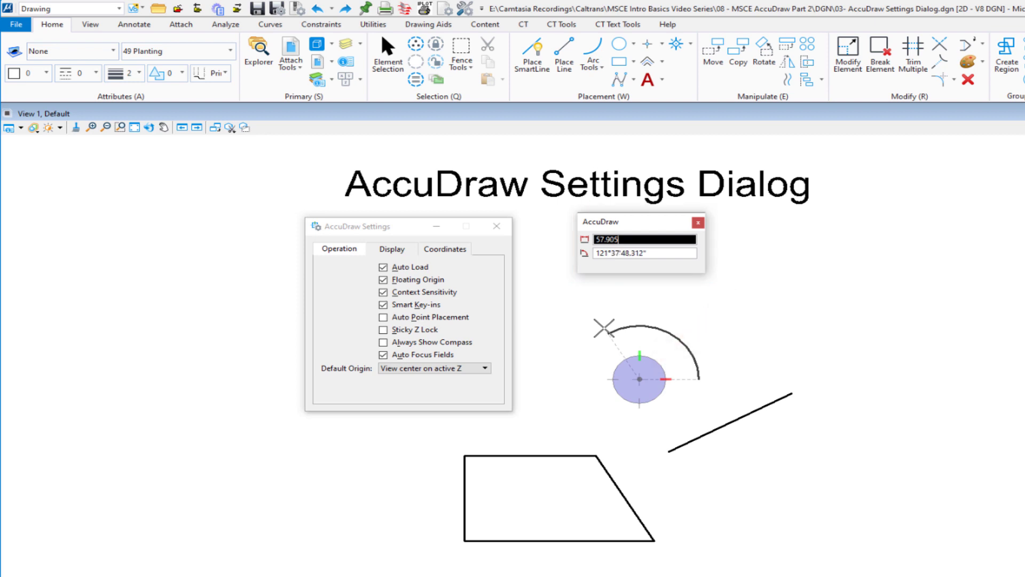
{"action": "left_click", "coordinate": [604, 327]}
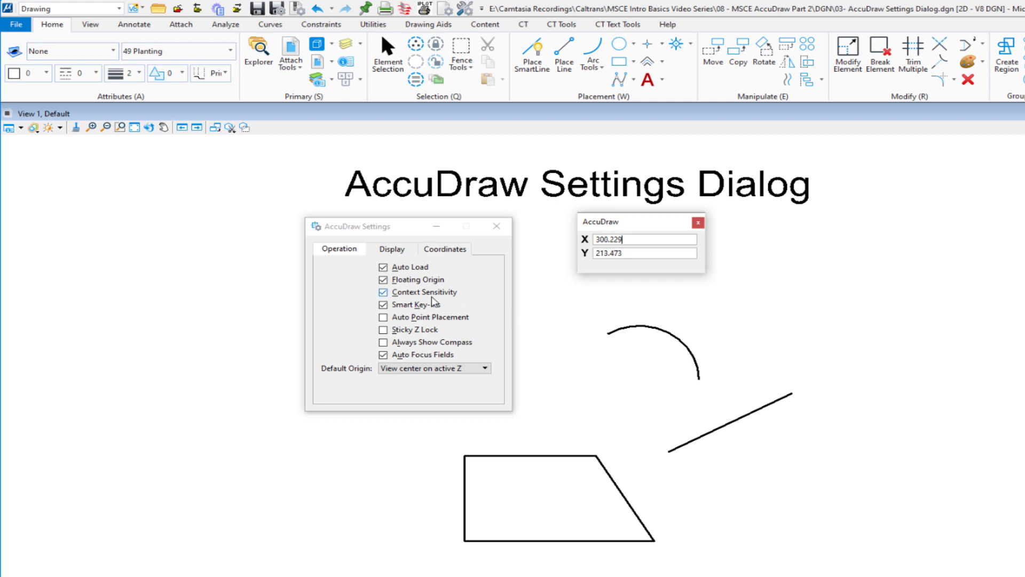
- Set the AccuDraw dialog size to Small in the display settings
{"action": "left_click", "coordinate": [392, 251]}
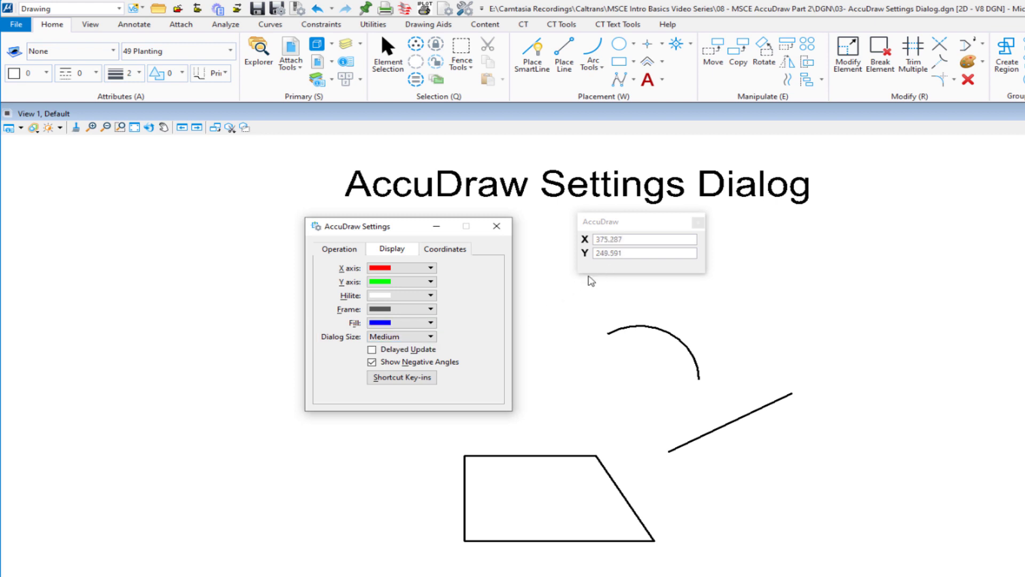
{"action": "left_click", "coordinate": [408, 337]}
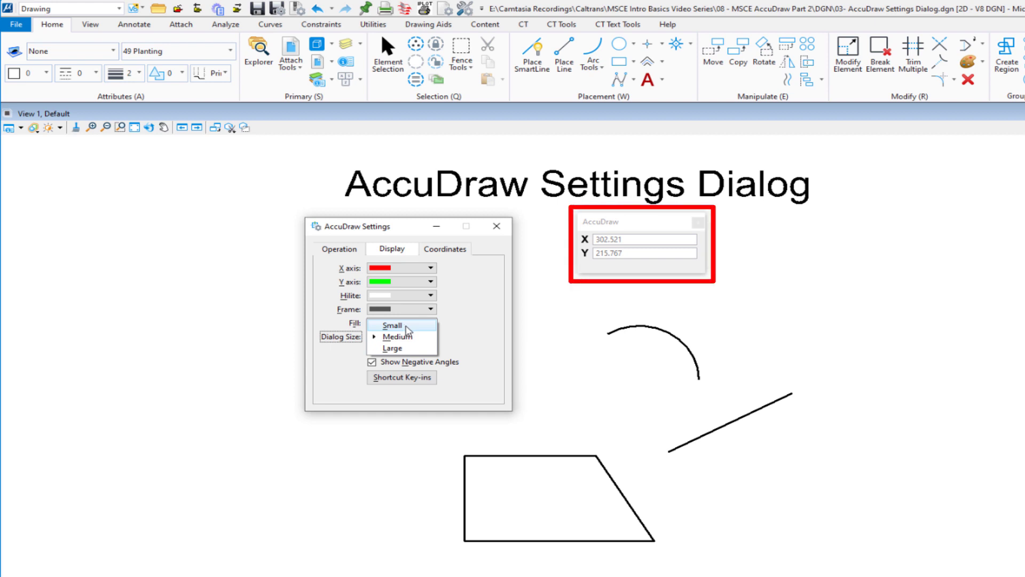
{"action": "left_click", "coordinate": [408, 326]}
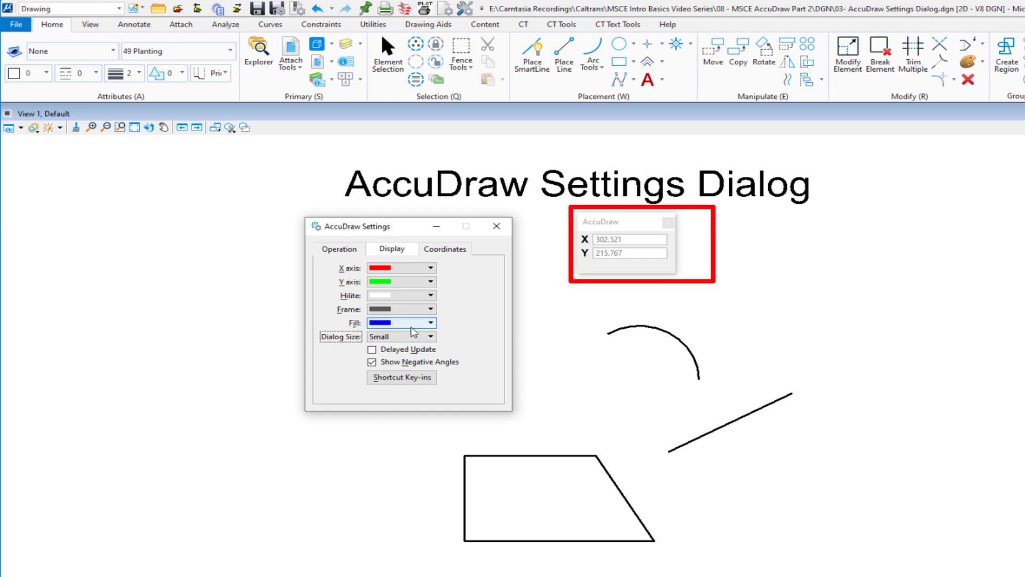
- Try the Large size for the AccuDraw dialog and set its Dialog Size to Medium
{"action": "left_click", "coordinate": [415, 339]}
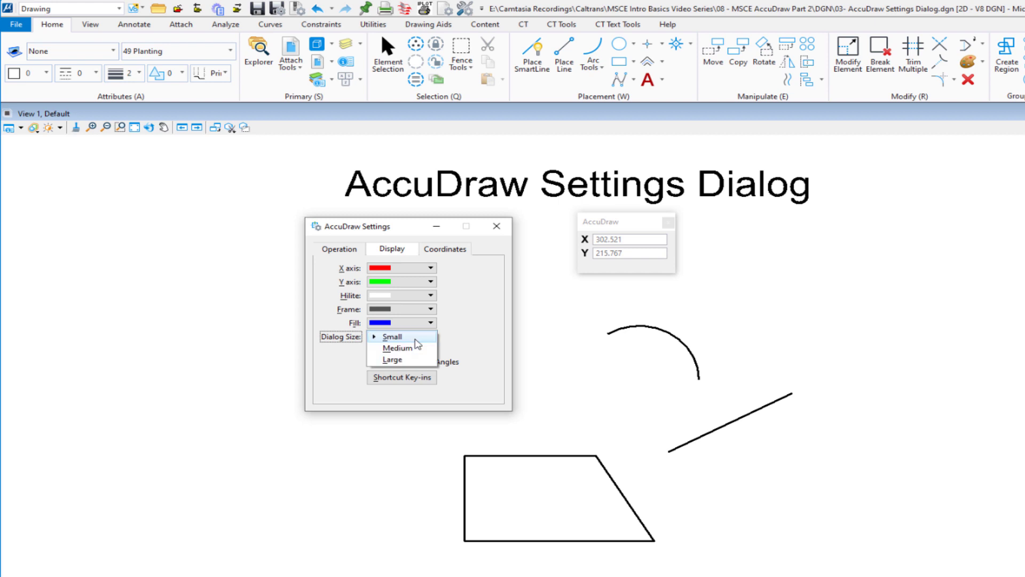
{"action": "left_click", "coordinate": [410, 360]}
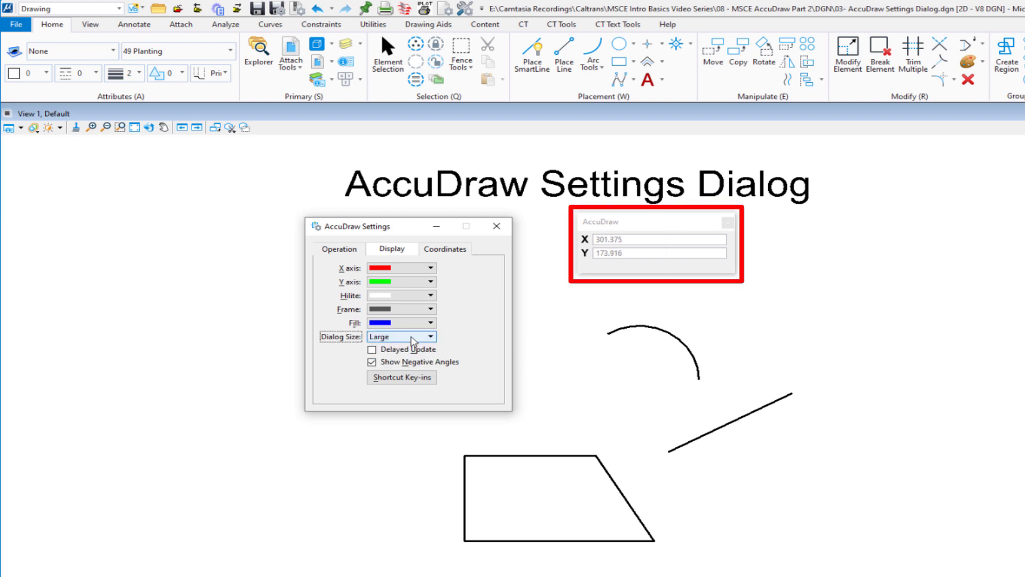
{"action": "left_click", "coordinate": [414, 338]}
{"action": "left_click", "coordinate": [413, 326]}
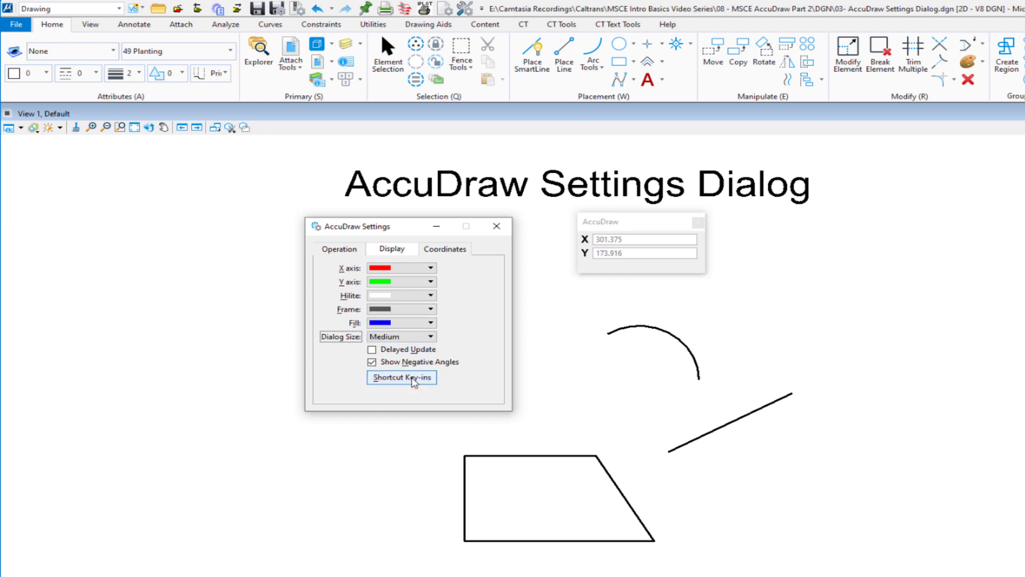
- Review the list of AccuDraw shortcut key-ins and close it
{"action": "left_click", "coordinate": [413, 377]}
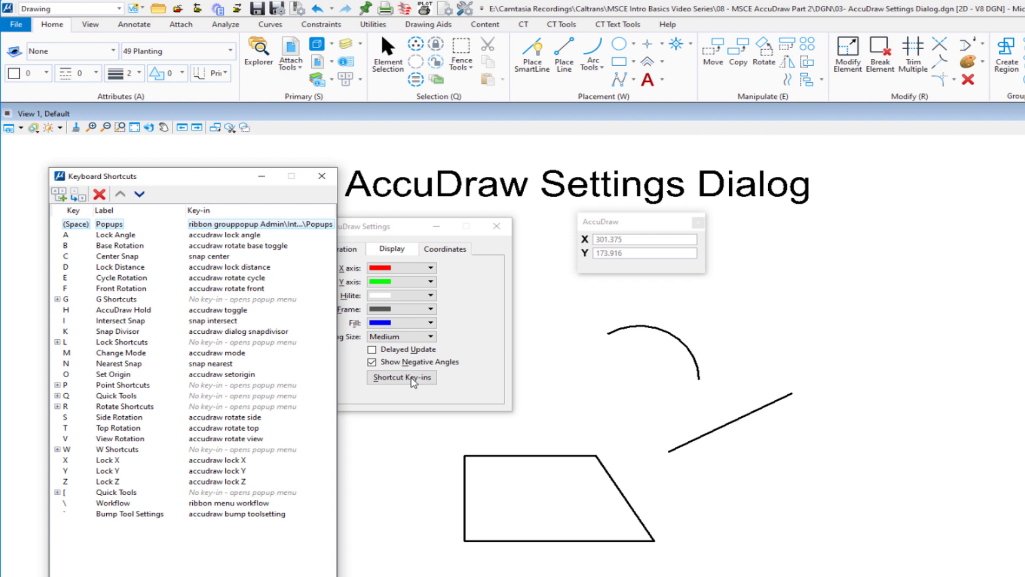
{"action": "left_click", "coordinate": [320, 177]}
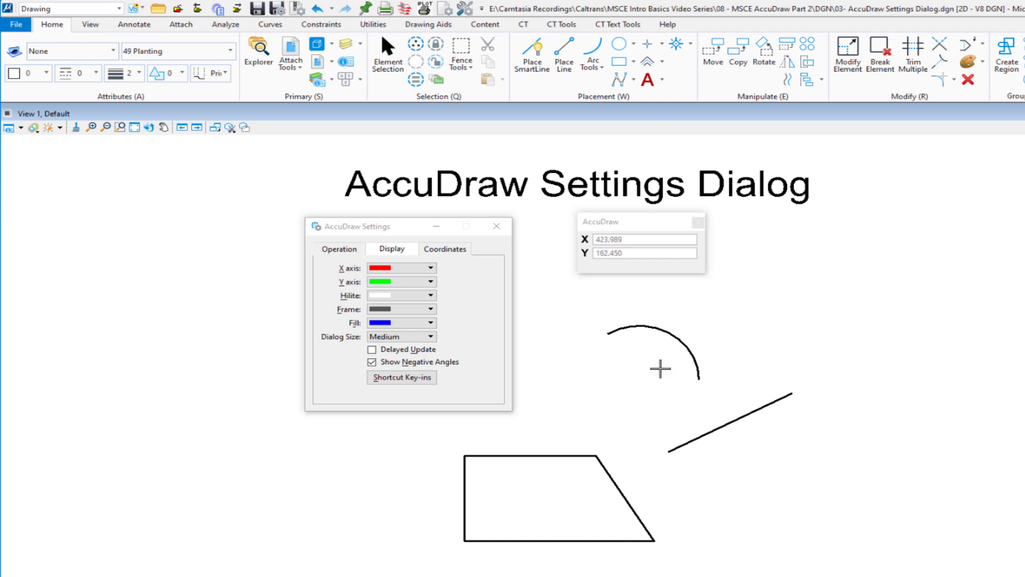
- Start Place SmartLine and enable a Distance unit roundoff of 55 in the AccuDraw coordinate settings
{"action": "left_click", "coordinate": [446, 251]}
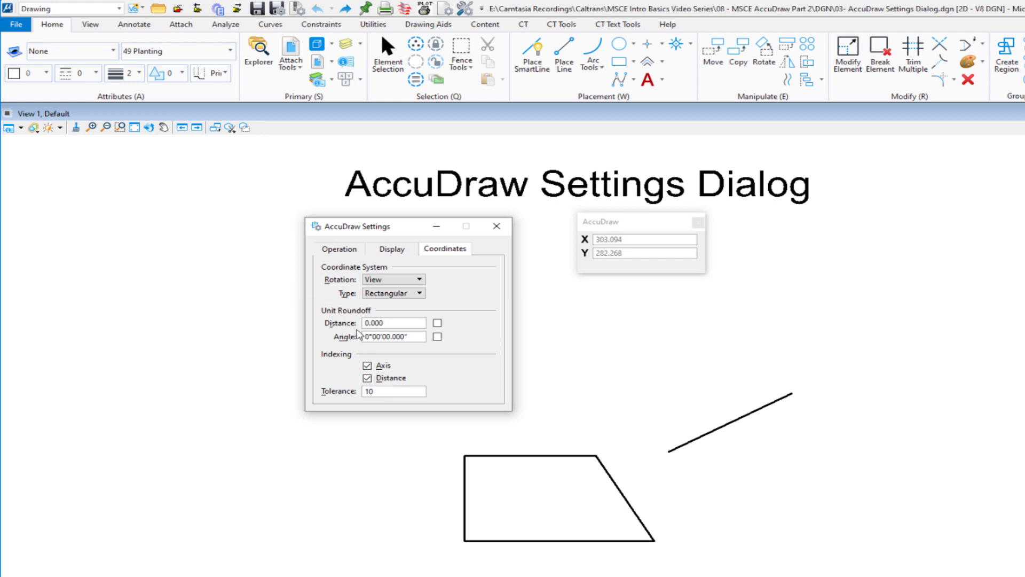
{"action": "left_click", "coordinate": [538, 55]}
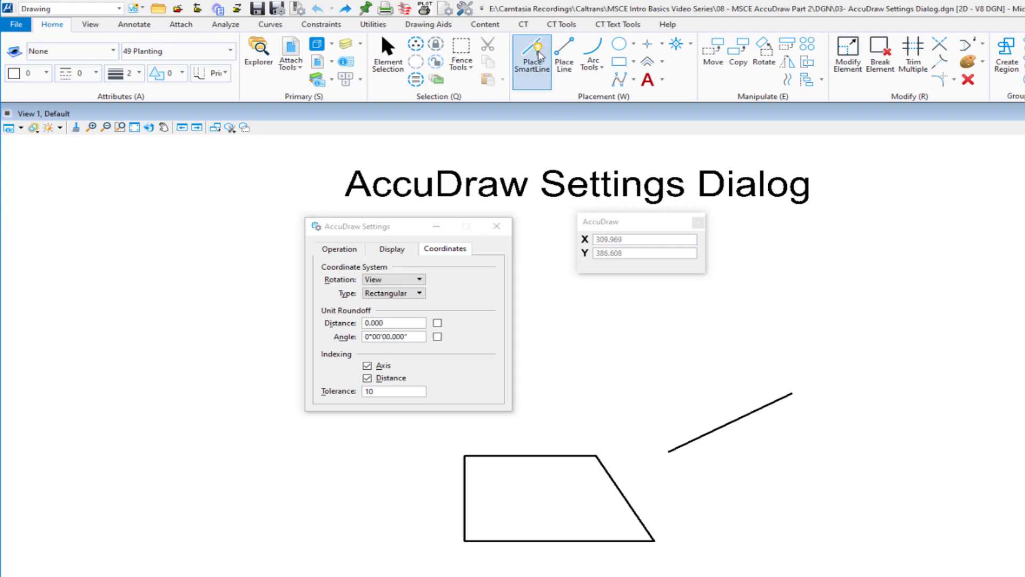
{"action": "left_click", "coordinate": [387, 324]}
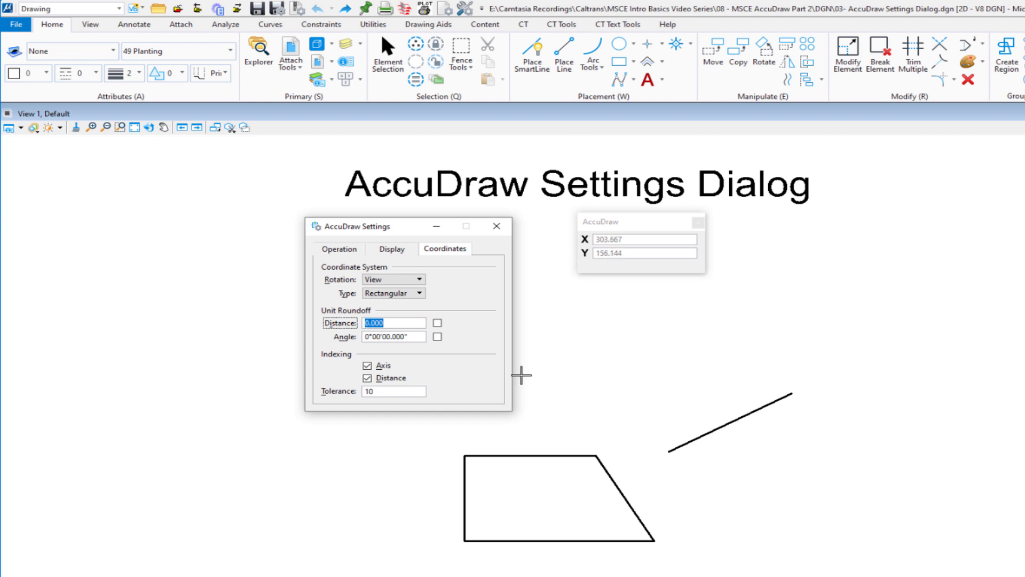
{"action": "type", "text": "55"}
{"action": "key", "text": "Tab"}
{"action": "key", "text": "space"}
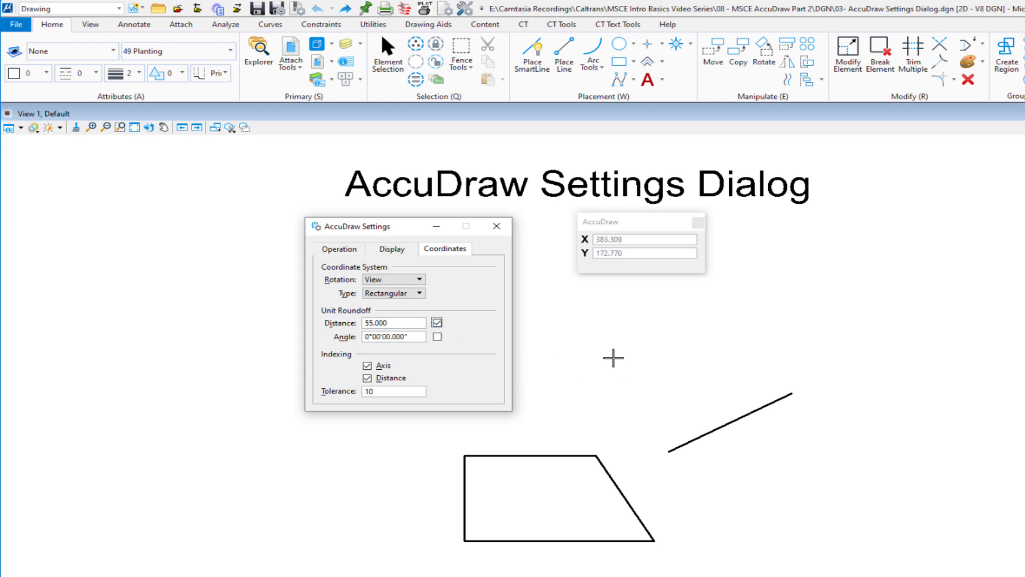
- Place a SmartLine with a horizontal segment 110 long and a vertical segment 110 long above the sloped line
{"action": "left_click", "coordinate": [618, 385]}
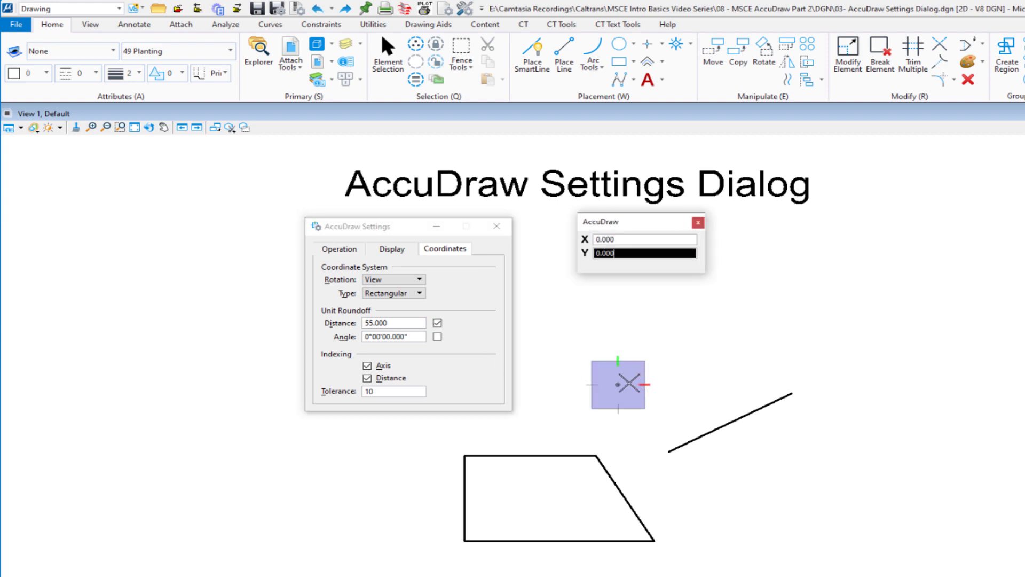
{"action": "left_click", "coordinate": [742, 382]}
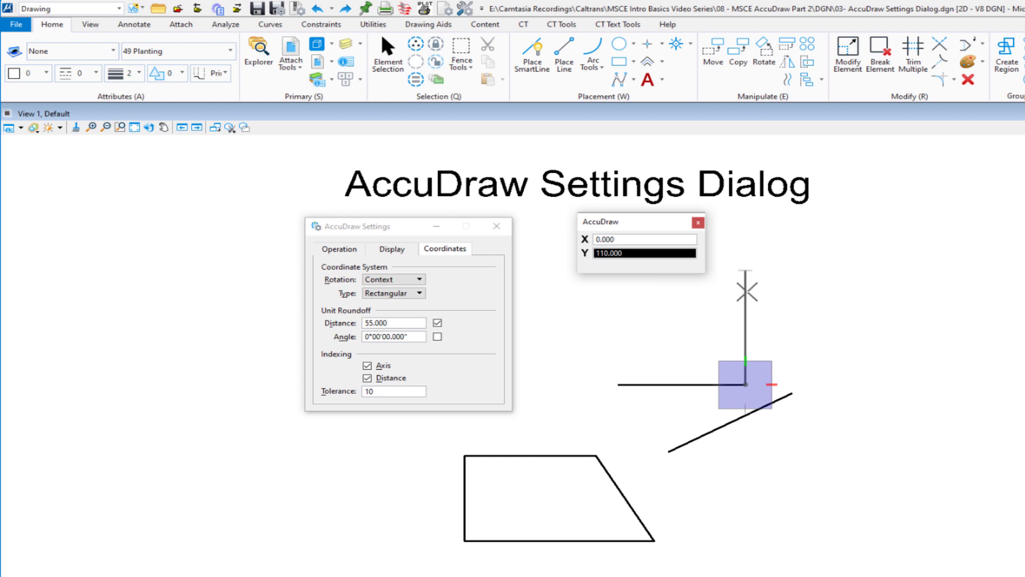
{"action": "left_click", "coordinate": [745, 270]}
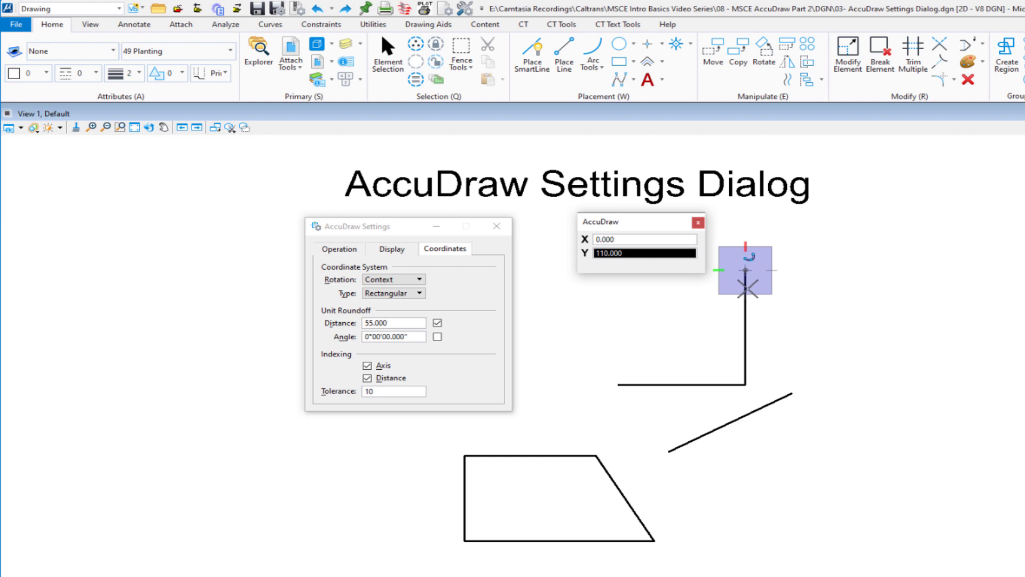
{"action": "right_click", "coordinate": [803, 318]}
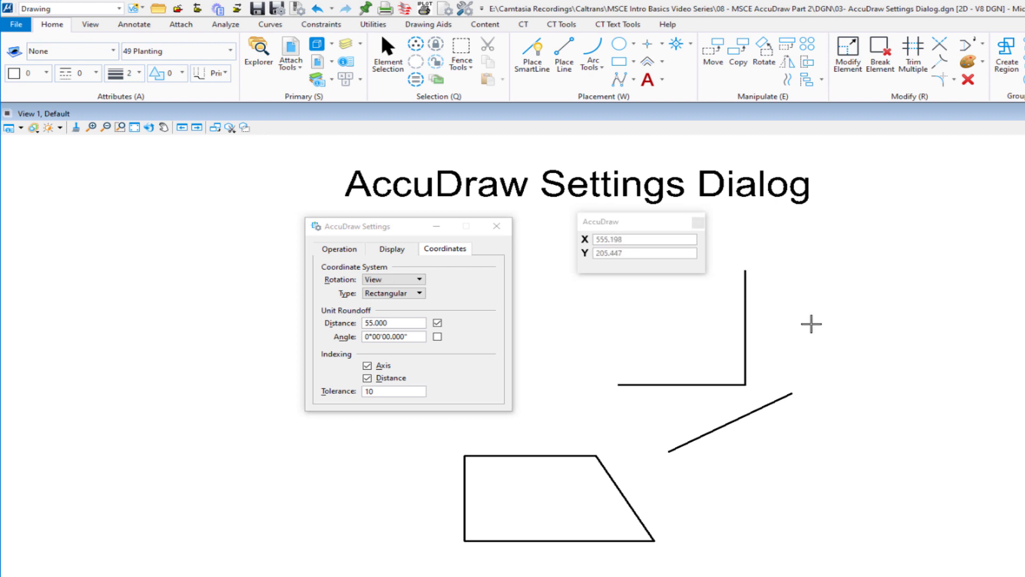
- Turn off the Distance roundoff and enable an Angle roundoff of 30°
{"action": "left_click", "coordinate": [437, 323]}
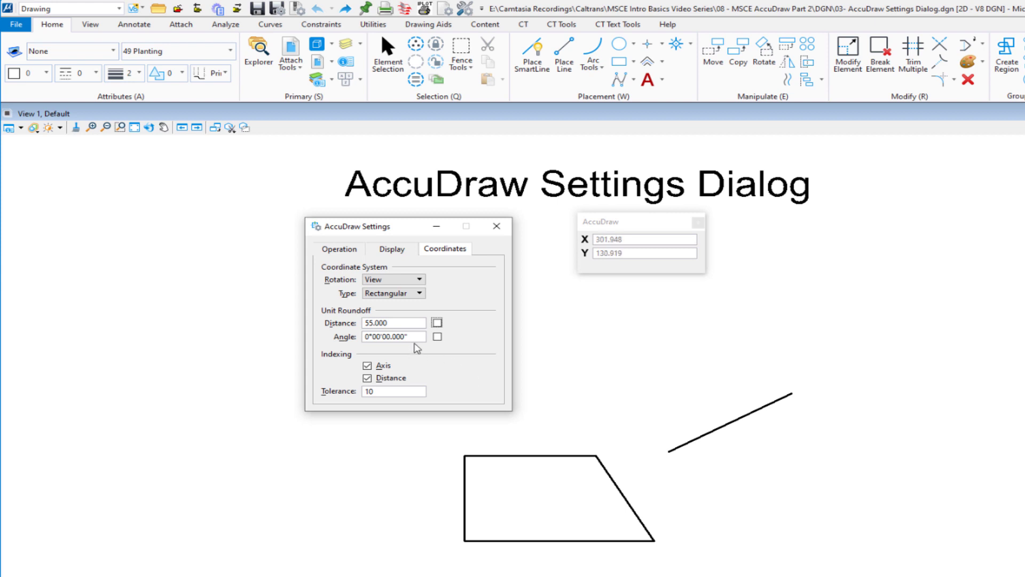
{"action": "left_click", "coordinate": [345, 337]}
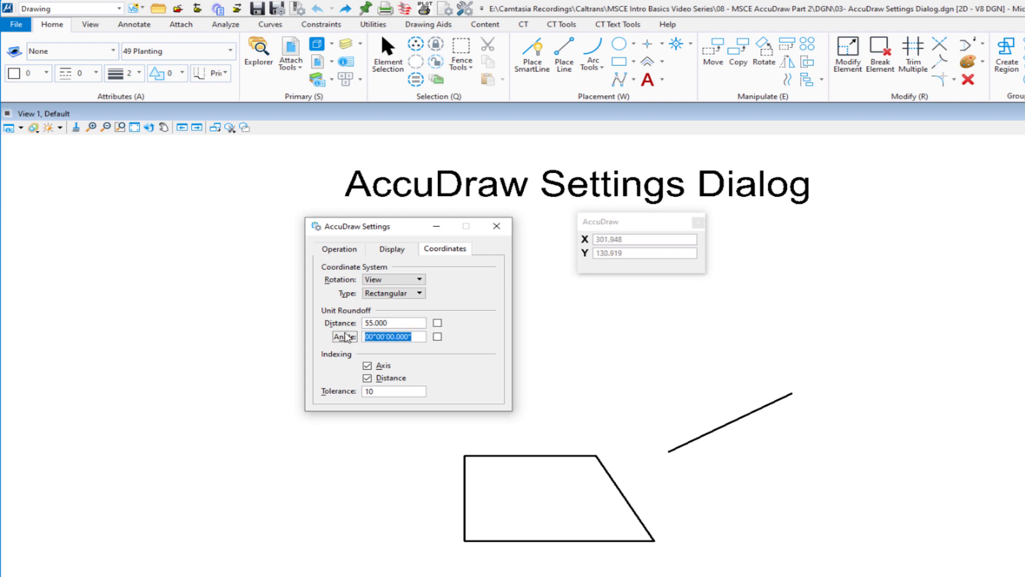
{"action": "type", "text": "30"}
{"action": "key", "text": "Tab"}
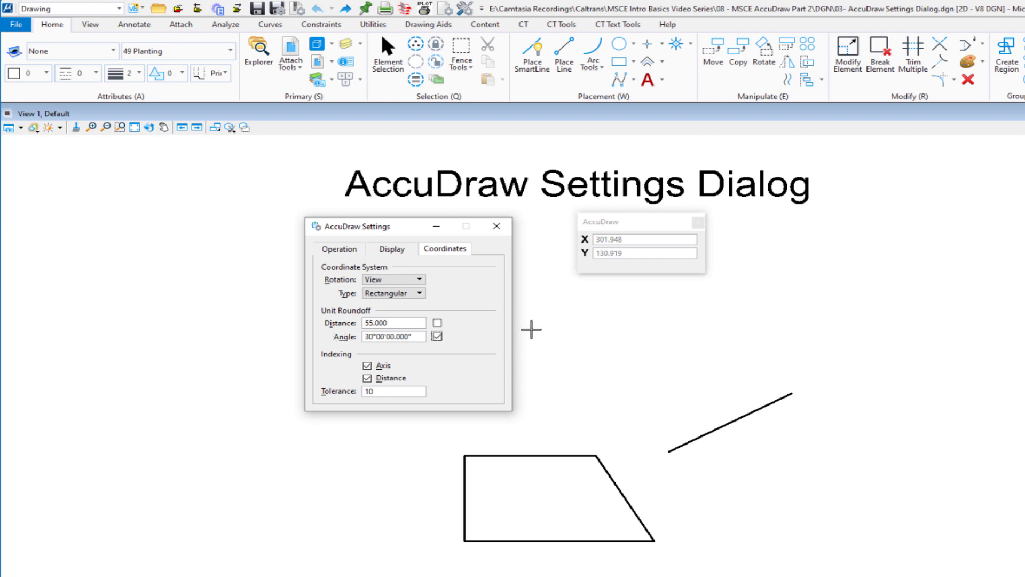
- Test the Angle roundoff with a SmartLine in Polar mode, cancel the line and turn the Angle roundoff off
{"action": "left_click", "coordinate": [630, 229]}
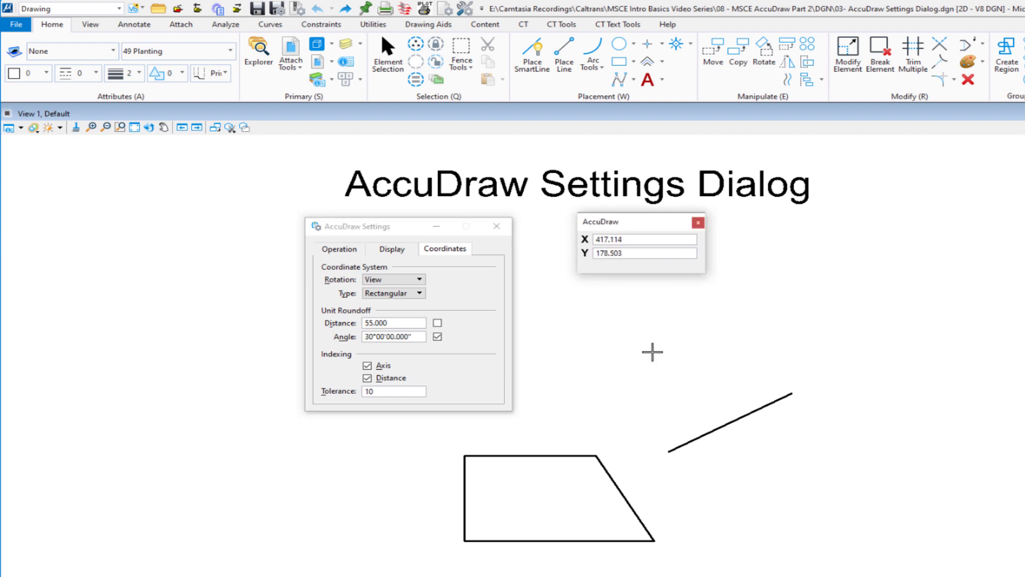
{"action": "key", "text": "m"}
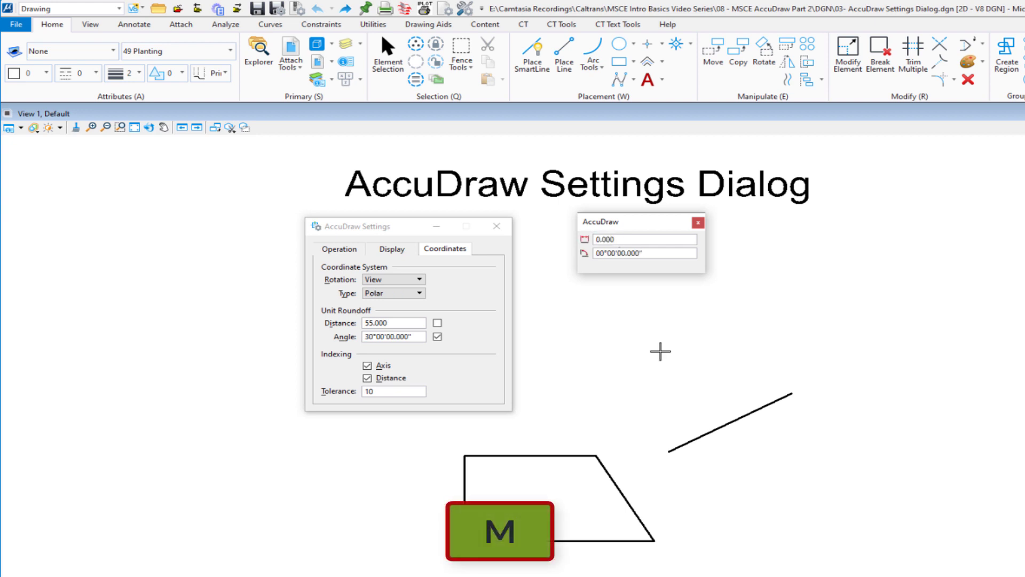
{"action": "left_click", "coordinate": [637, 376]}
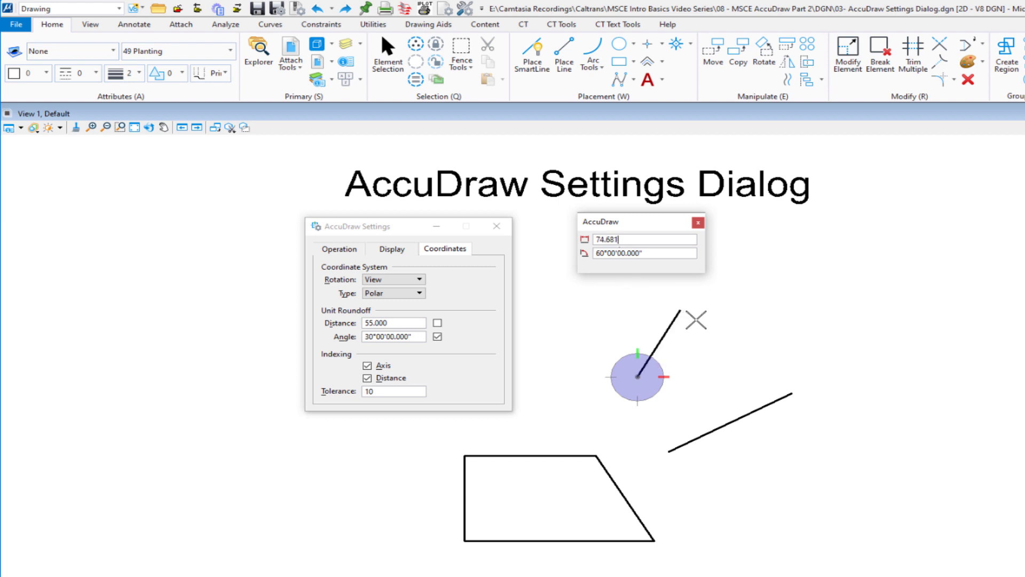
{"action": "right_click", "coordinate": [710, 343]}
{"action": "left_click", "coordinate": [437, 337]}
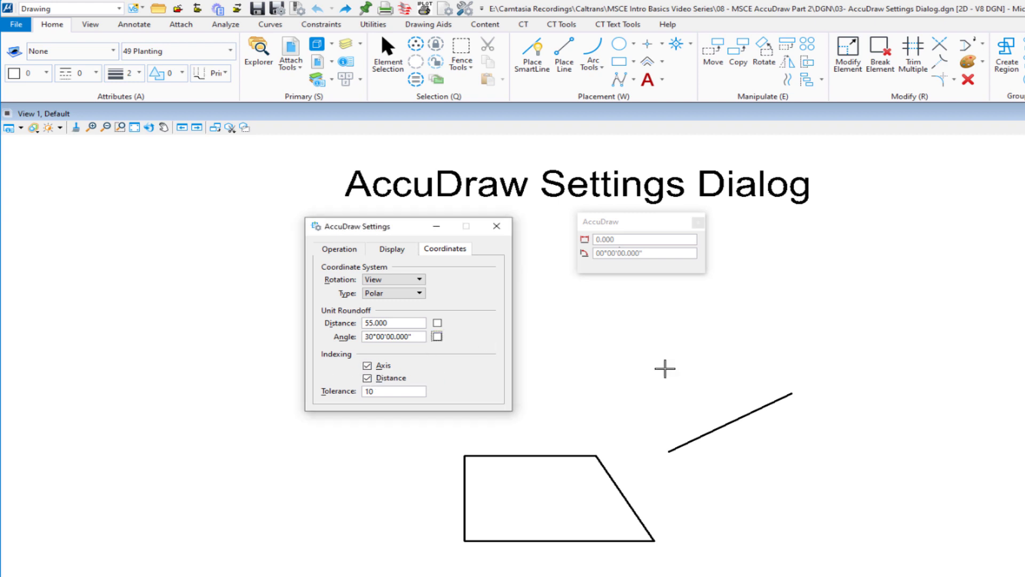
- Try a SmartLine in Rectangular mode with Axis indexing turned off, and turn Axis indexing back on
{"action": "left_click", "coordinate": [611, 349]}
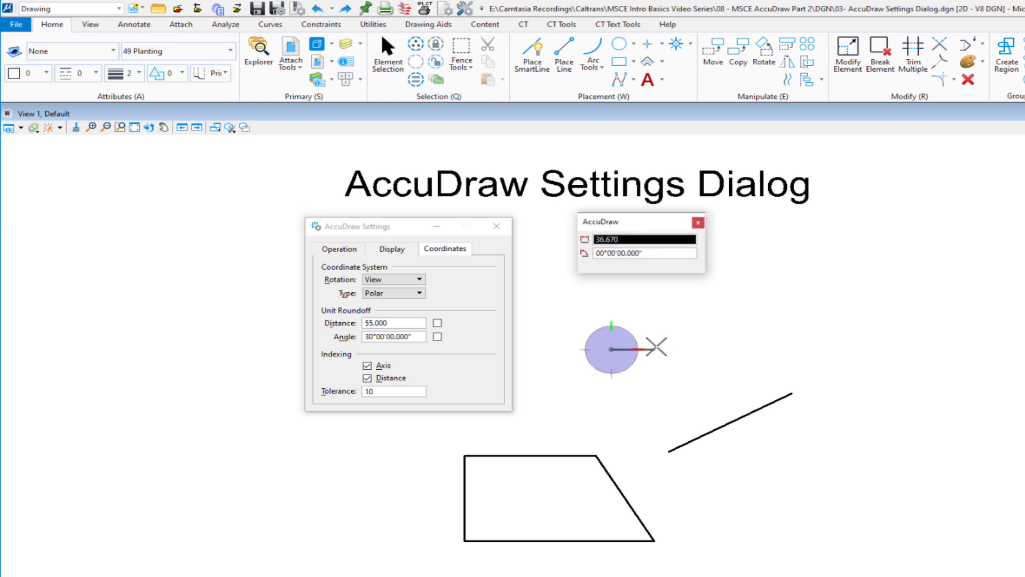
{"action": "key", "text": "space"}
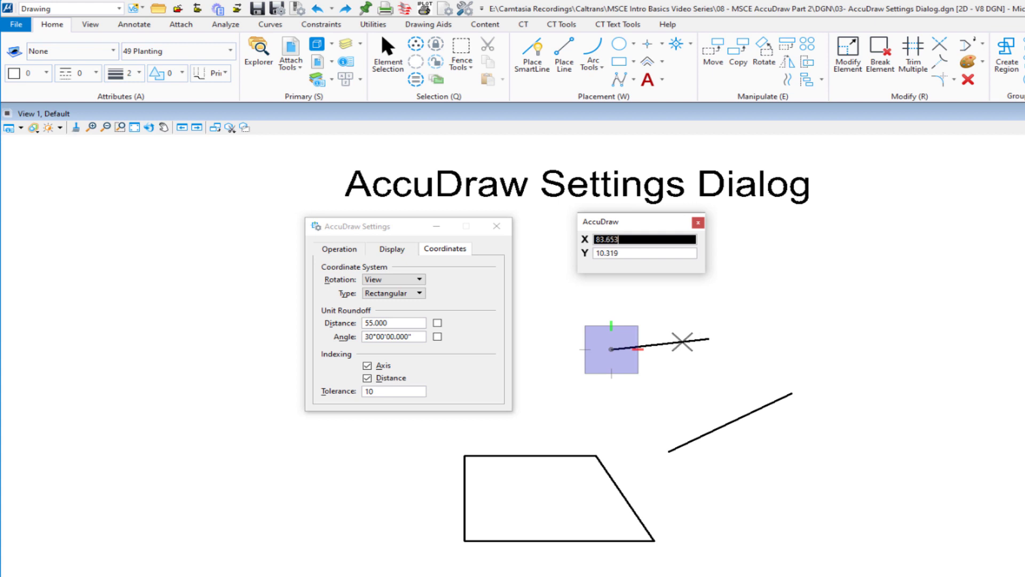
{"action": "left_click", "coordinate": [368, 366]}
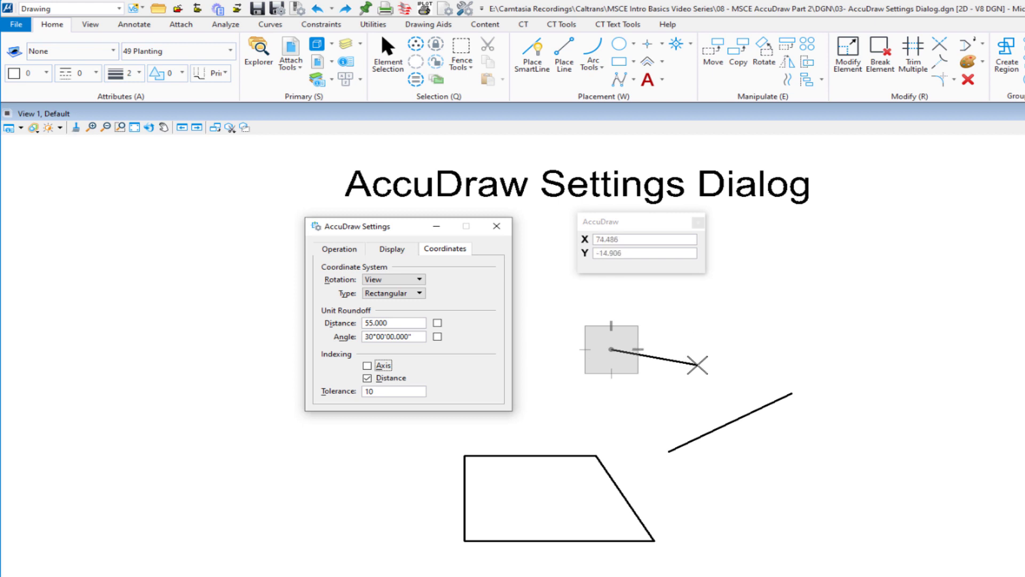
{"action": "key", "text": "F11"}
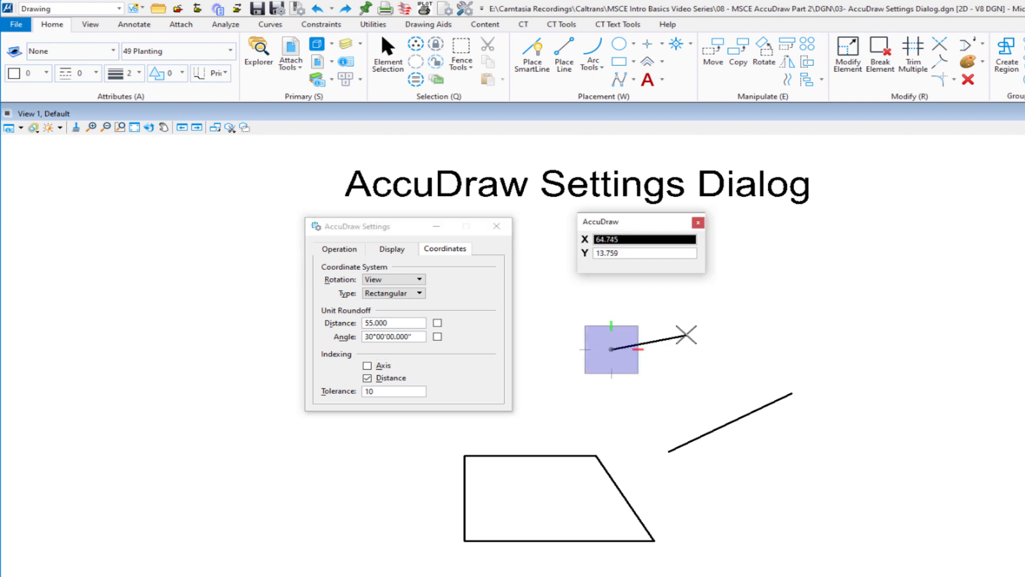
{"action": "left_click", "coordinate": [367, 367]}
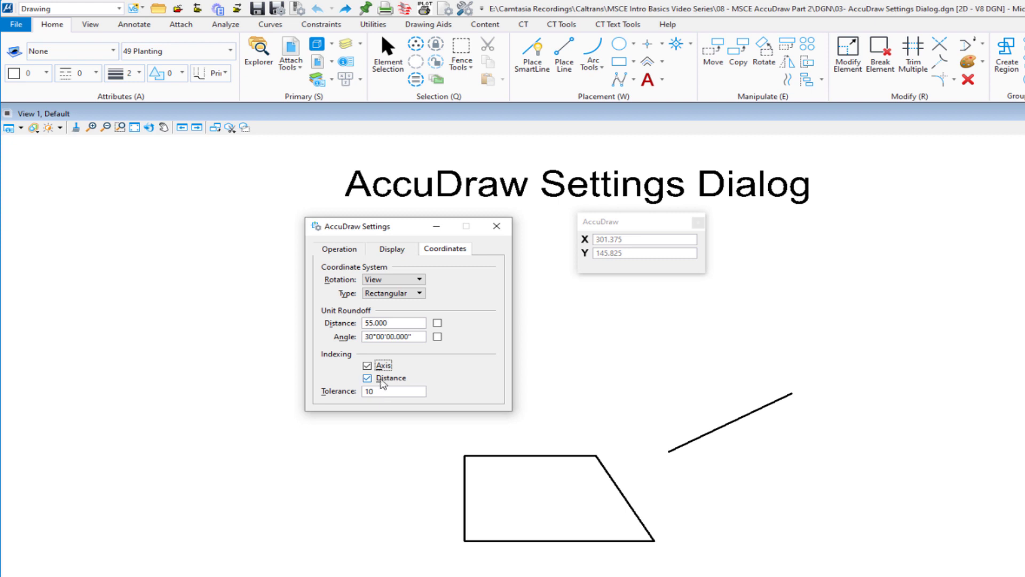
- Place a horizontal SmartLine segment 76.3 long and test Distance indexing on an upright second segment without placing it
{"action": "left_click", "coordinate": [599, 377]}
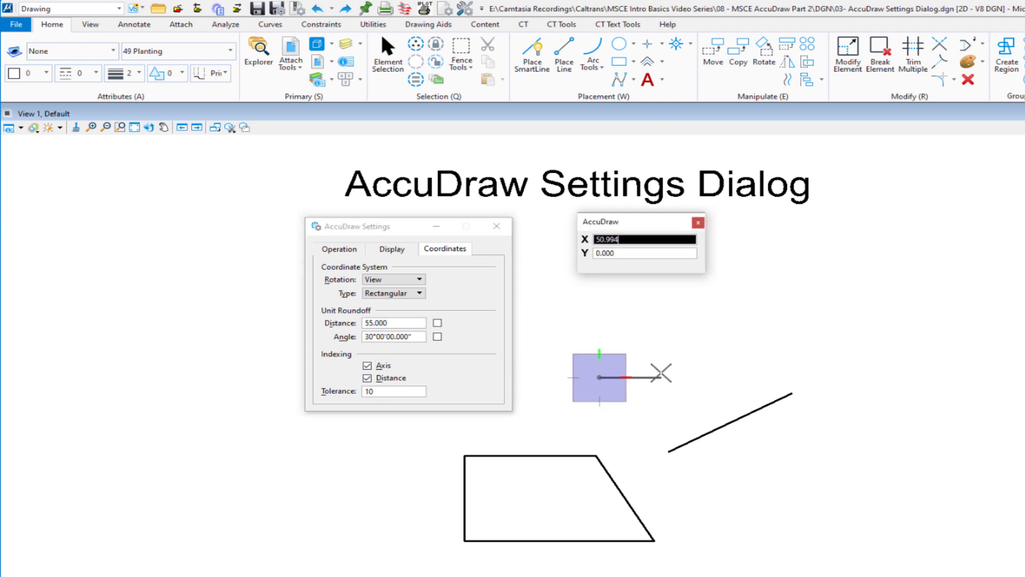
{"action": "type", "text": "76"}
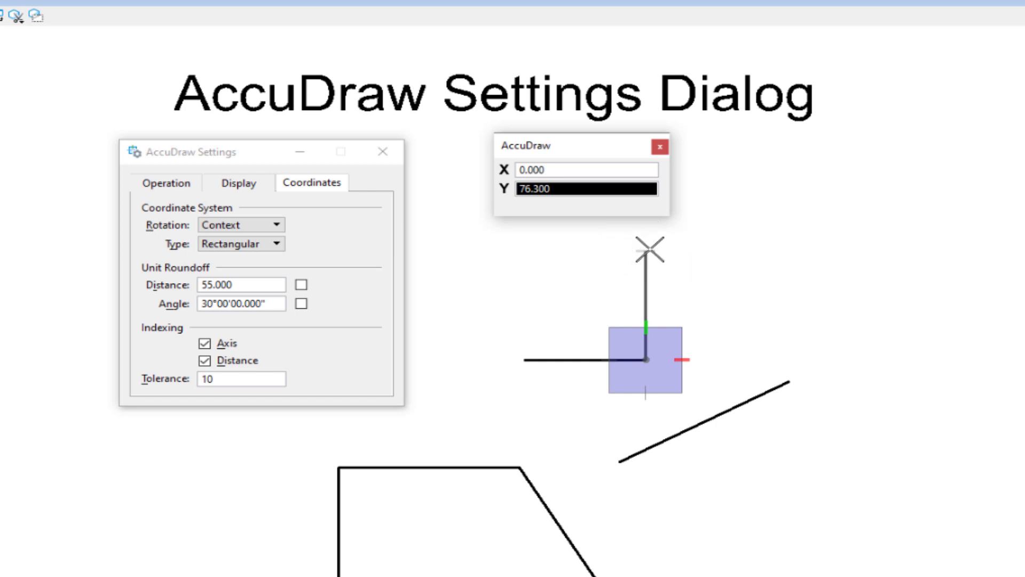
{"action": "left_click", "coordinate": [217, 362]}
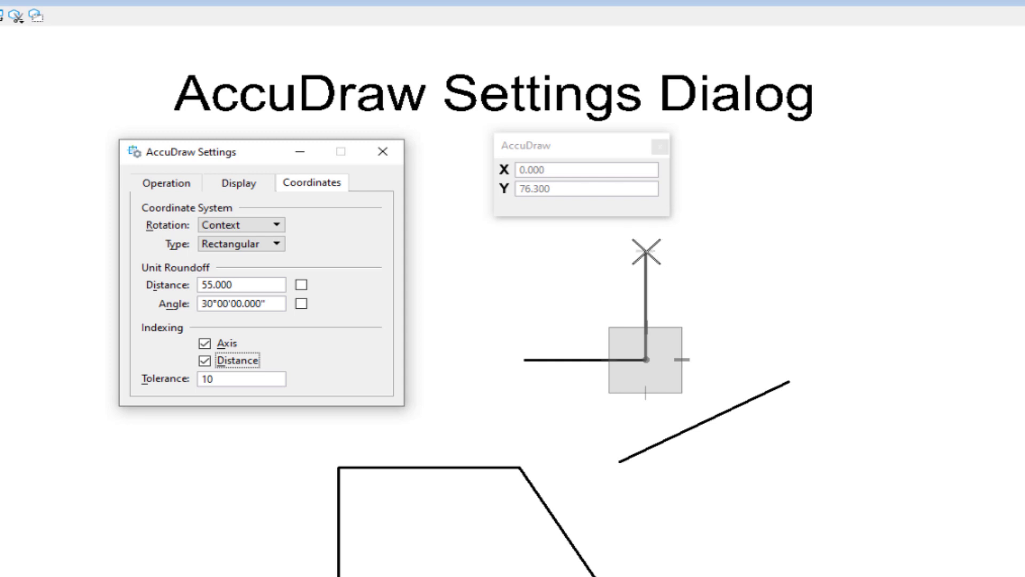
{"action": "right_click", "coordinate": [608, 282]}
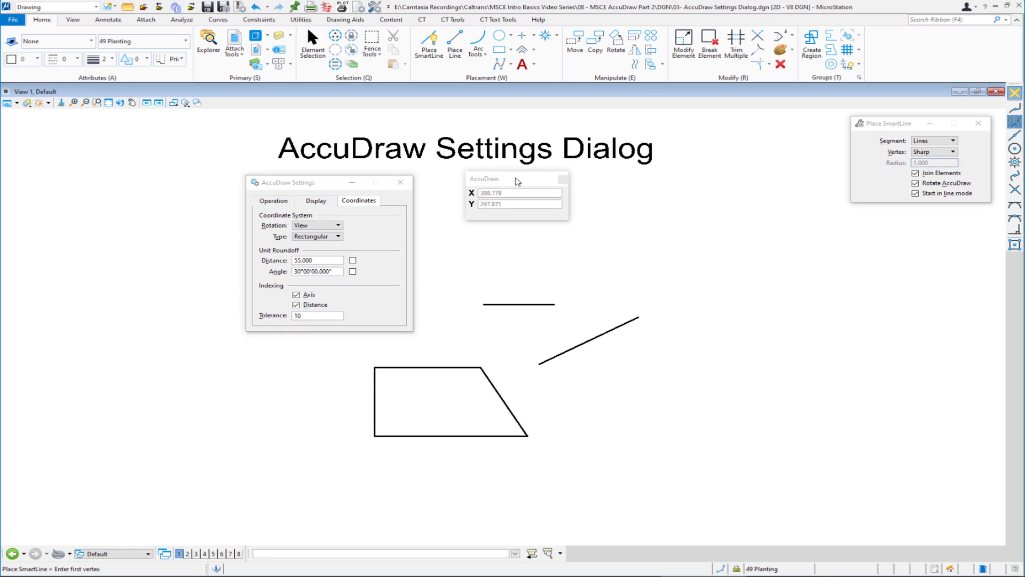
- Dock the AccuDraw window below the view and close the AccuDraw Settings dialog
{"action": "left_click_drag", "start_coordinate": [517, 182], "coordinate": [283, 560]}
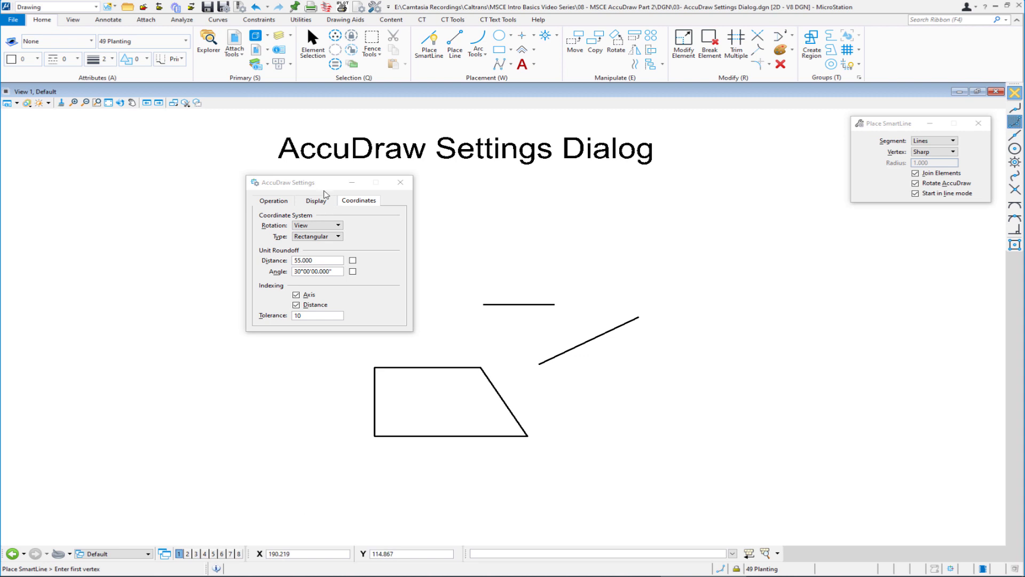
{"action": "left_click", "coordinate": [403, 184]}
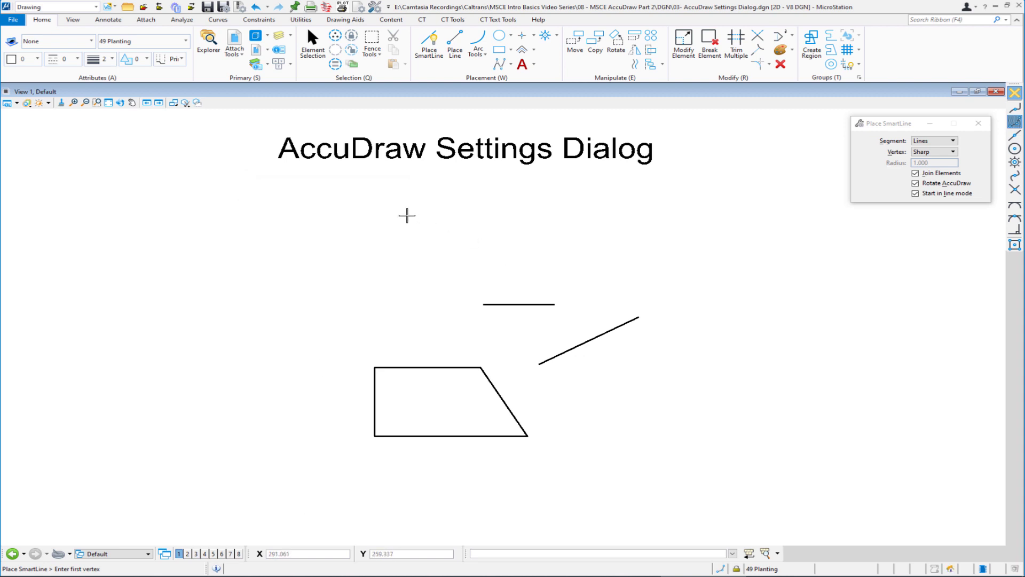
- Open the copy of the 04- AccuDraw Popup Calculator Exercise drawing from the DGN folder
{"action": "left_click", "coordinate": [128, 7]}
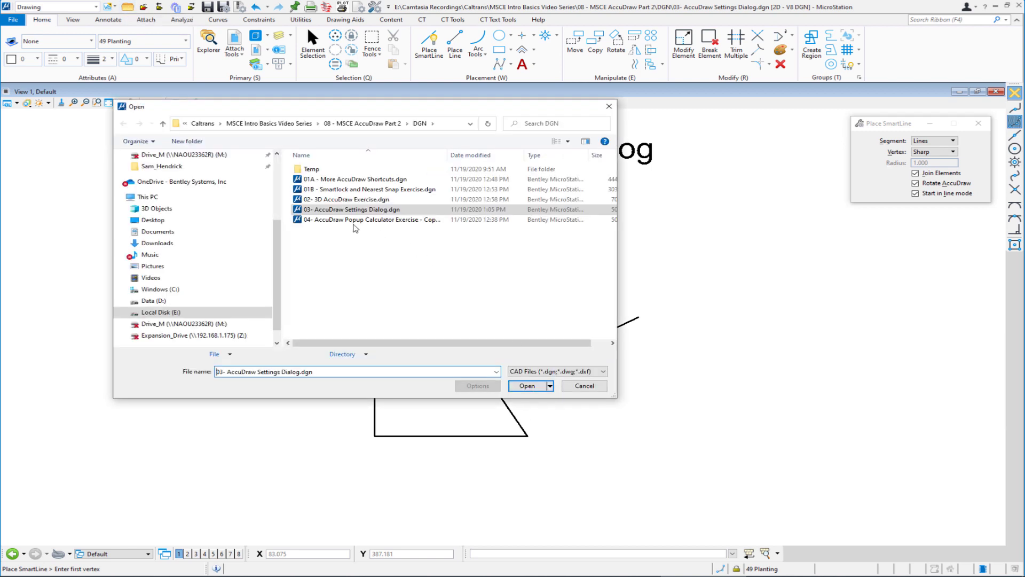
{"action": "double_click", "coordinate": [331, 220]}
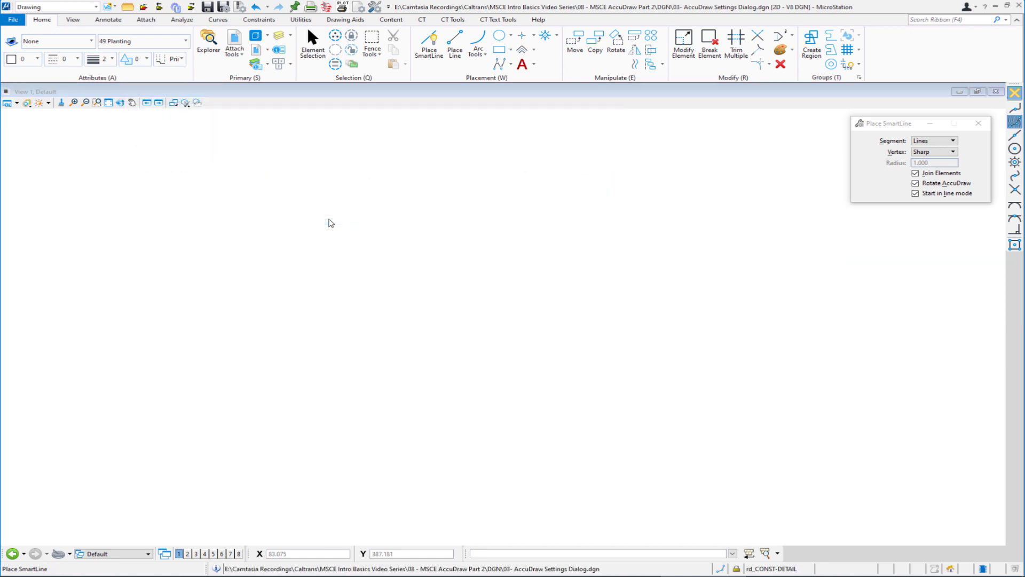